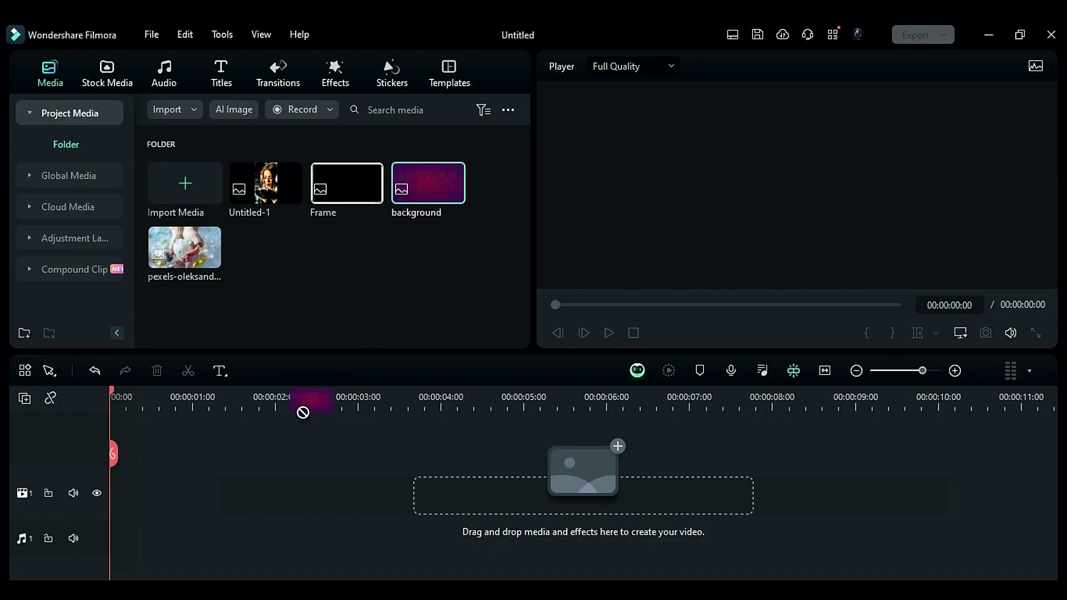
Stretch the background to 7 seconds and add a full-length Winter Snow sticker above it
{"action": "left_click_drag", "start_coordinate": [523, 492], "coordinate": [688, 488]}
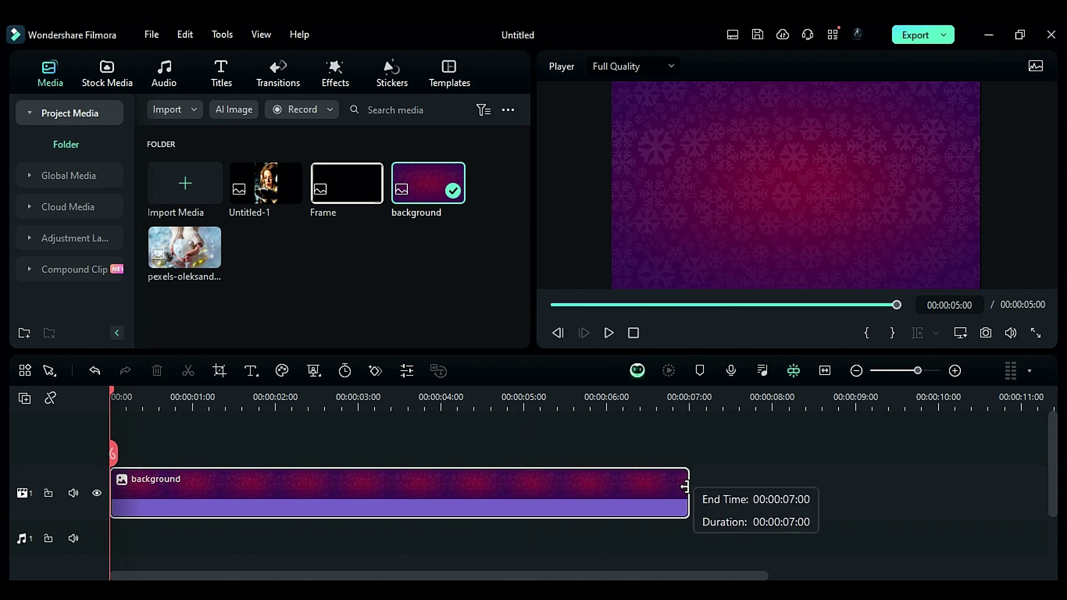
{"action": "left_click", "coordinate": [396, 82]}
{"action": "left_click", "coordinate": [182, 111]}
{"action": "type", "text": "sno"}
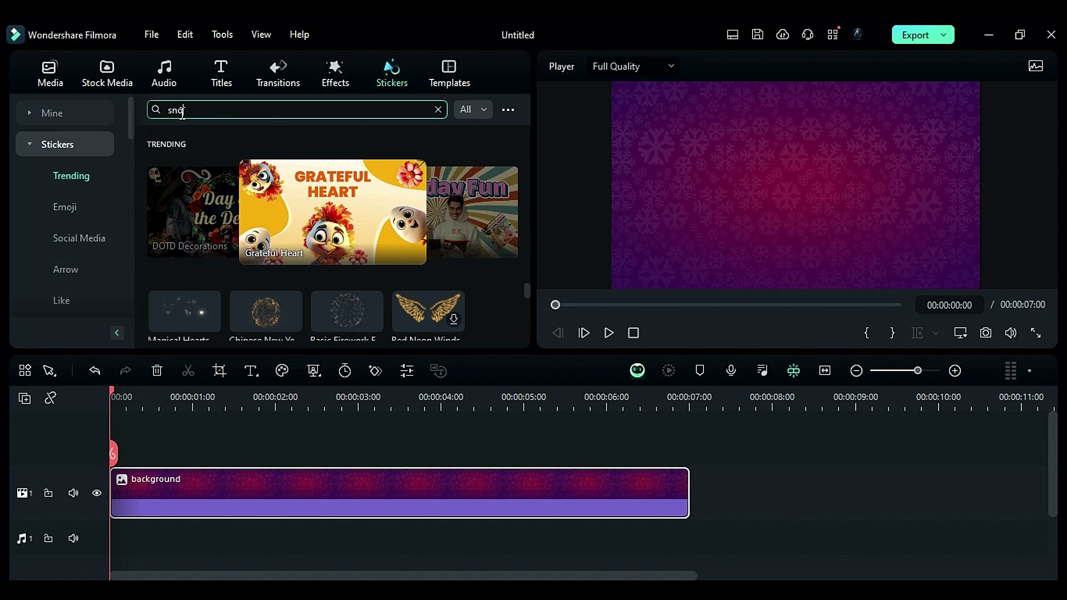
{"action": "type", "text": "w"}
{"action": "key", "text": "Return"}
{"action": "left_click_drag", "start_coordinate": [184, 217], "coordinate": [167, 483]}
{"action": "left_click_drag", "start_coordinate": [524, 492], "coordinate": [689, 499]}
Set the first snow layer to Screen blend mode at 50% opacity
{"action": "double_click", "coordinate": [361, 505]}
{"action": "left_click", "coordinate": [51, 60]}
{"action": "scroll", "coordinate": [342, 248], "scroll_direction": "down", "scroll_amount": 5}
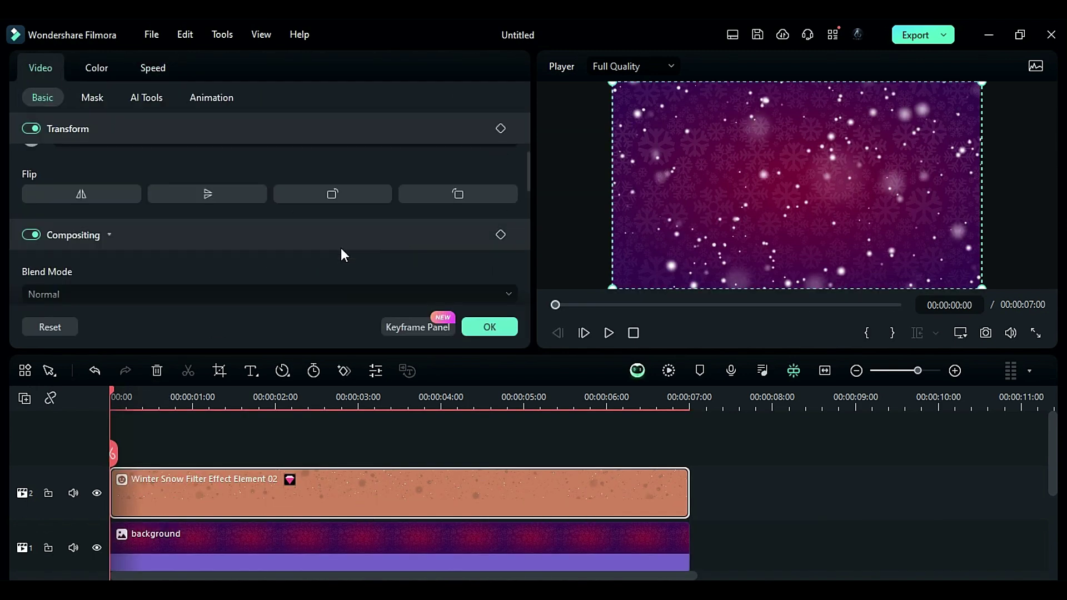
{"action": "left_click", "coordinate": [236, 294]}
{"action": "left_click", "coordinate": [206, 478]}
{"action": "scroll", "coordinate": [458, 265], "scroll_direction": "down", "scroll_amount": 3}
{"action": "left_click", "coordinate": [477, 257]}
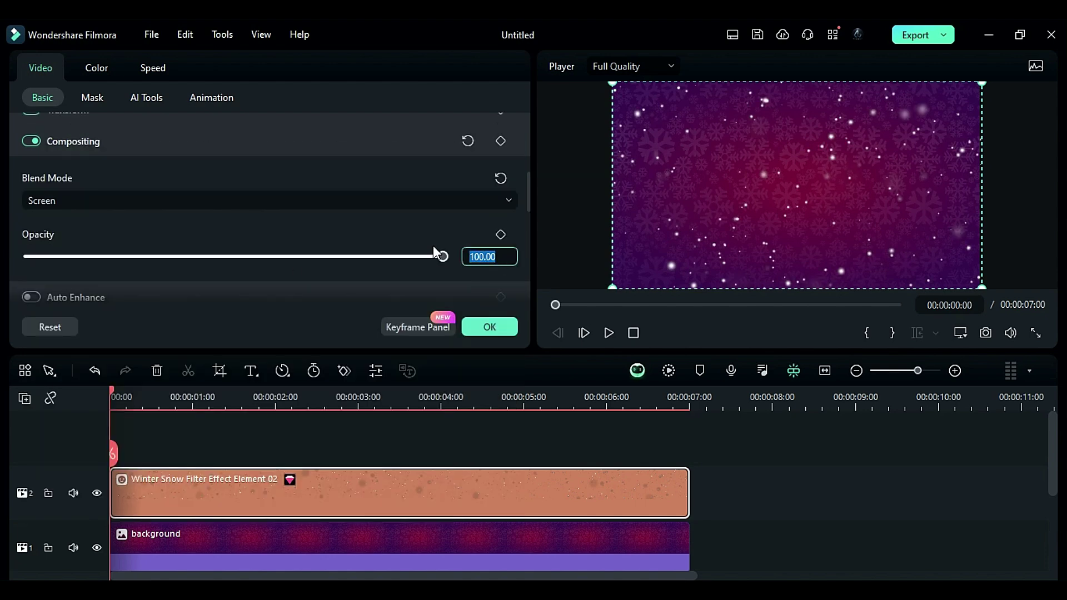
{"action": "type", "text": "50"}
{"action": "key", "text": "Return"}
Add a second snow sticker spanning 7 seconds with Screen blend mode
{"action": "left_click", "coordinate": [491, 327]}
{"action": "scroll", "coordinate": [365, 301], "scroll_direction": "down", "scroll_amount": 1}
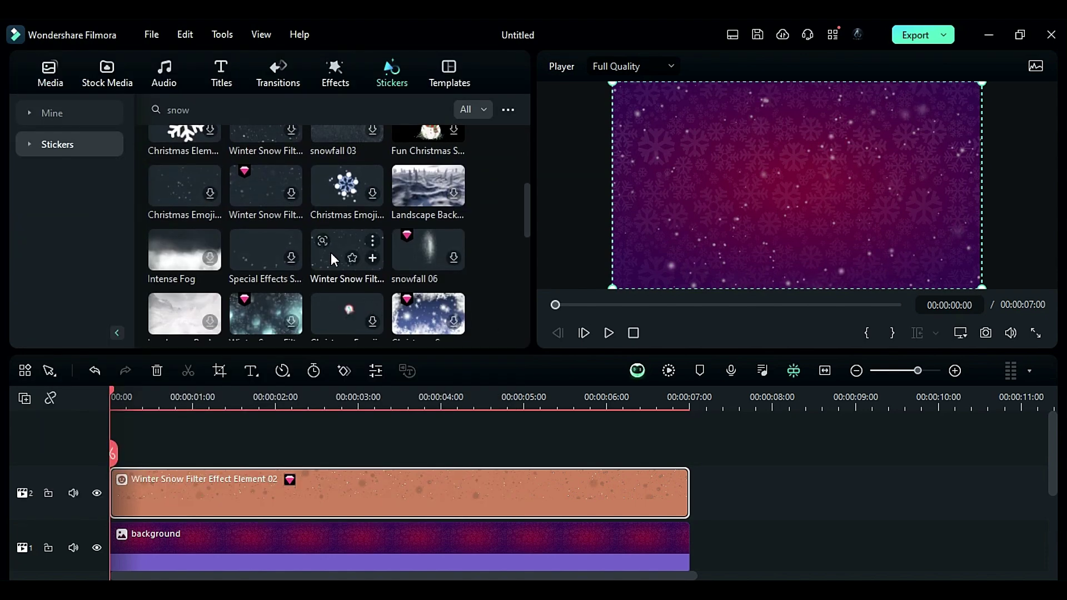
{"action": "left_click_drag", "start_coordinate": [347, 250], "coordinate": [341, 453]}
{"action": "left_click_drag", "start_coordinate": [521, 488], "coordinate": [689, 489]}
{"action": "scroll", "coordinate": [421, 448], "scroll_direction": "down", "scroll_amount": 2}
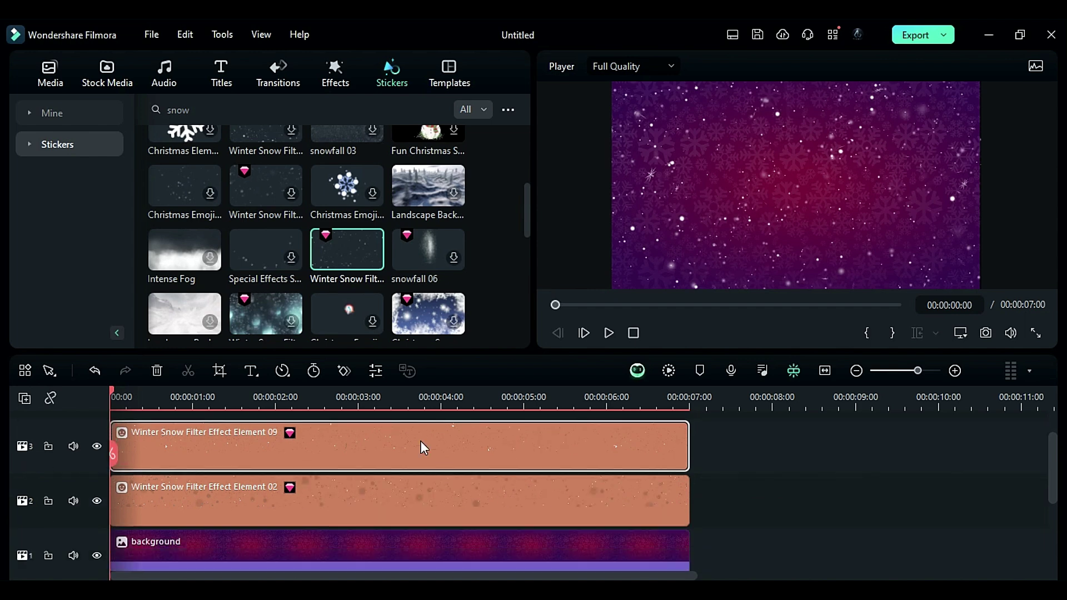
{"action": "double_click", "coordinate": [411, 438]}
{"action": "left_click", "coordinate": [168, 207]}
{"action": "left_click", "coordinate": [491, 334]}
{"action": "left_click", "coordinate": [491, 328]}
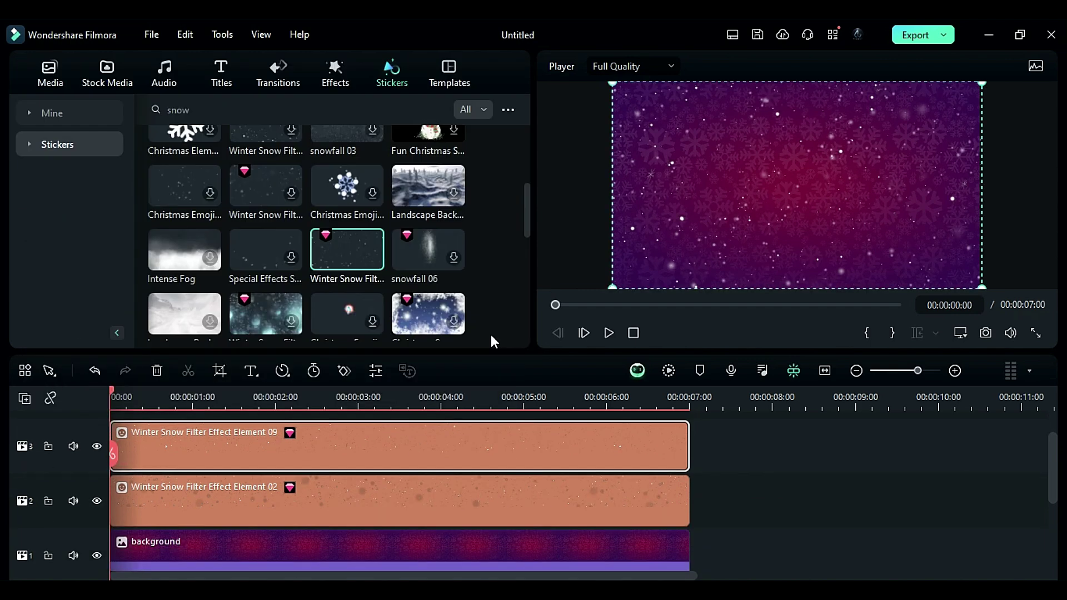
Add the gold snowflake sticker from Downloads at two seconds, ending at seven seconds
{"action": "left_click_drag", "start_coordinate": [111, 384], "coordinate": [290, 392]}
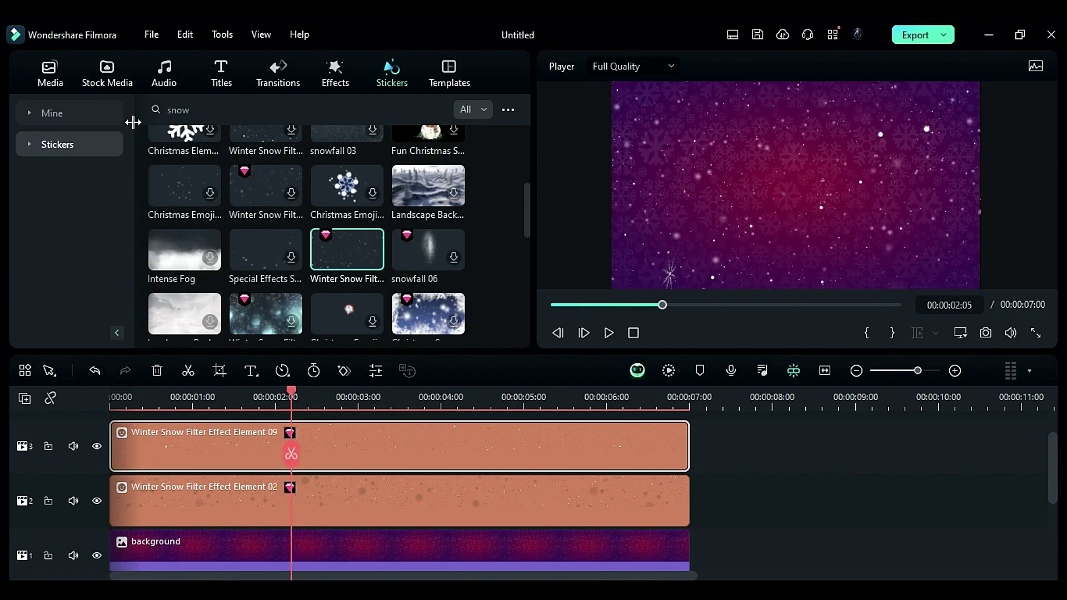
{"action": "left_click", "coordinate": [111, 116]}
{"action": "left_click", "coordinate": [95, 176]}
{"action": "scroll", "coordinate": [344, 250], "scroll_direction": "down", "scroll_amount": 2}
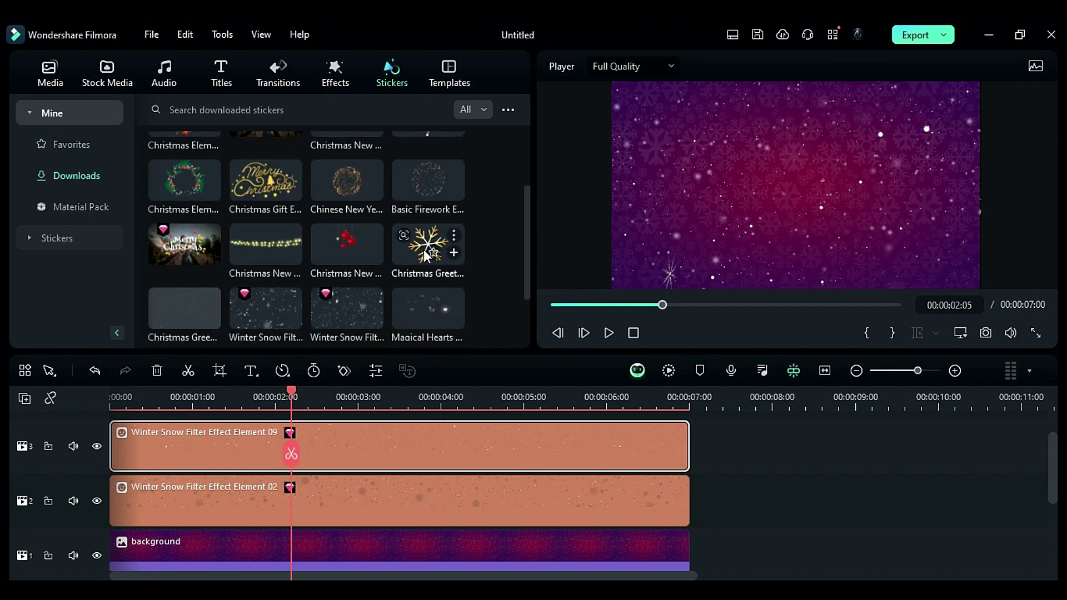
{"action": "left_click_drag", "start_coordinate": [427, 245], "coordinate": [290, 441]}
{"action": "left_click_drag", "start_coordinate": [869, 493], "coordinate": [688, 493]}
Scale the snowflake to 29% and keyframe it rising from below the bottom edge
{"action": "double_click", "coordinate": [639, 493]}
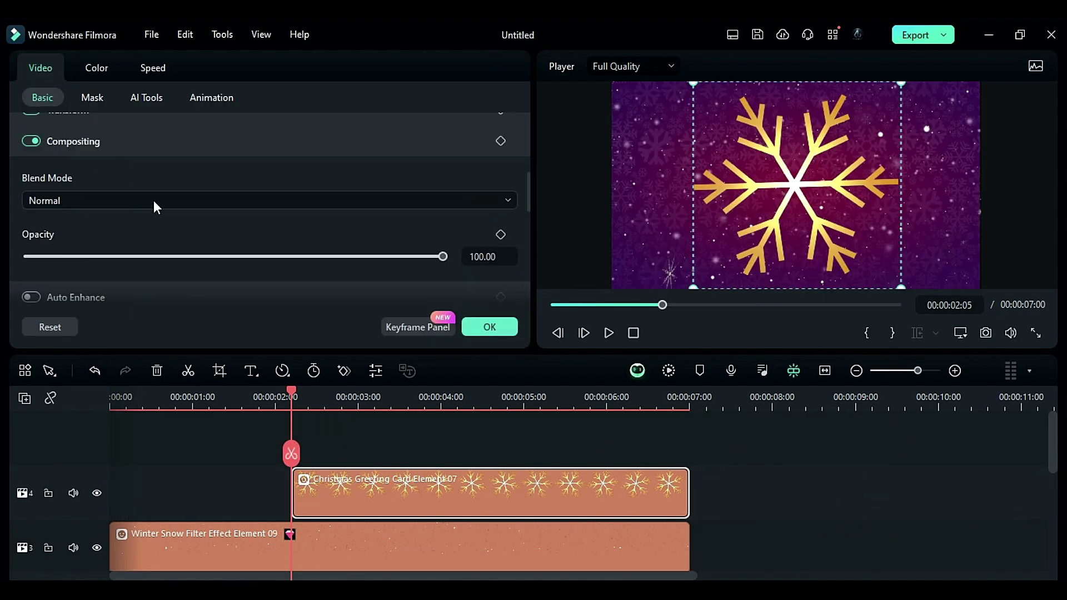
{"action": "scroll", "coordinate": [153, 200], "scroll_direction": "up", "scroll_amount": 3}
{"action": "left_click", "coordinate": [419, 167]}
{"action": "type", "text": "29"}
{"action": "key", "text": "Return"}
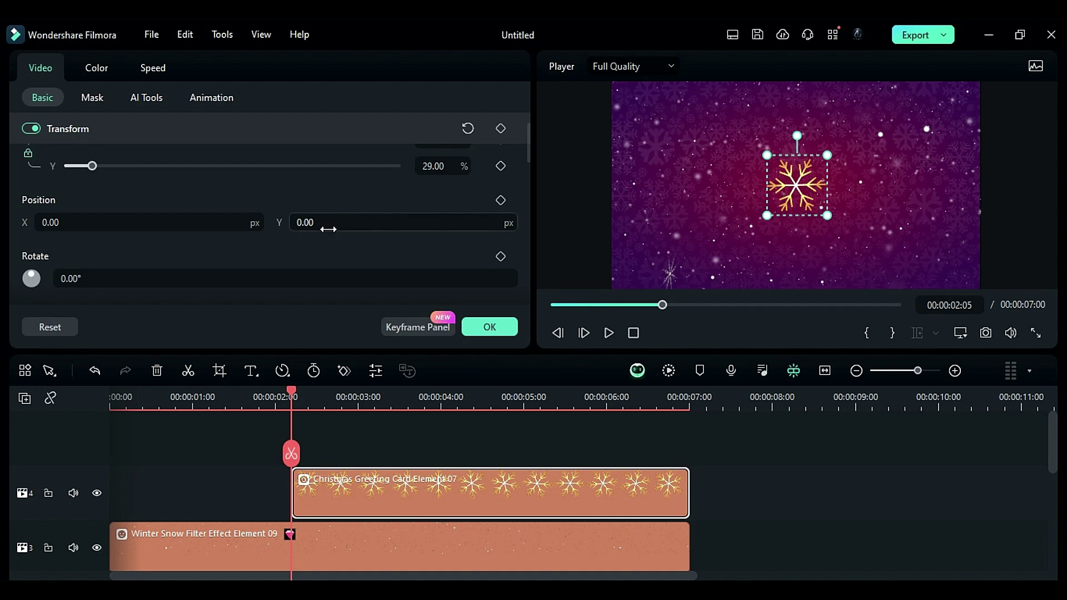
{"action": "left_click_drag", "start_coordinate": [326, 224], "coordinate": [278, 223]}
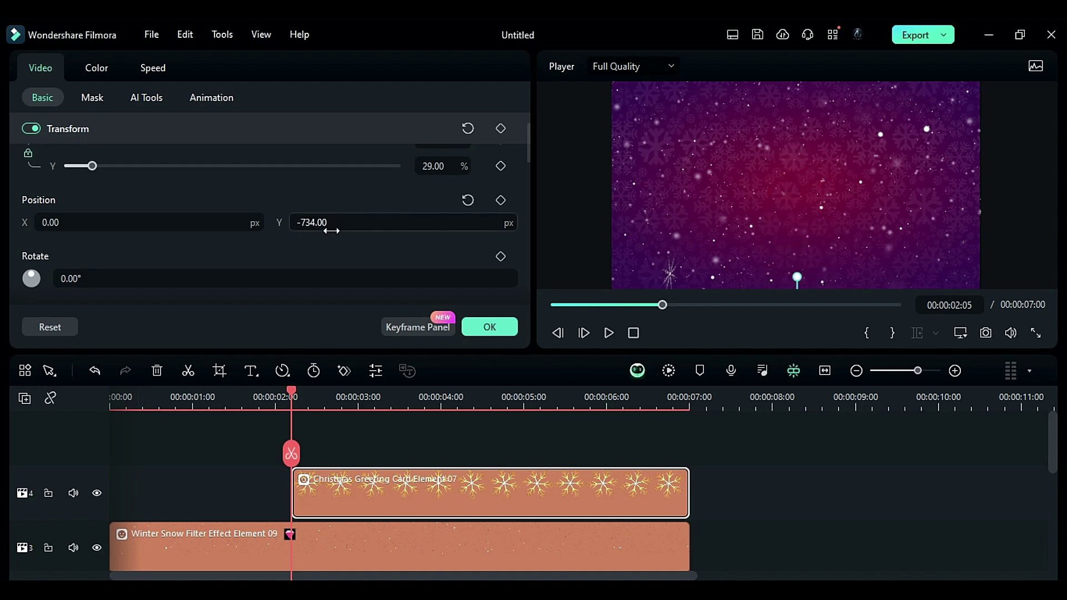
{"action": "left_click", "coordinate": [500, 200]}
{"action": "left_click", "coordinate": [346, 371]}
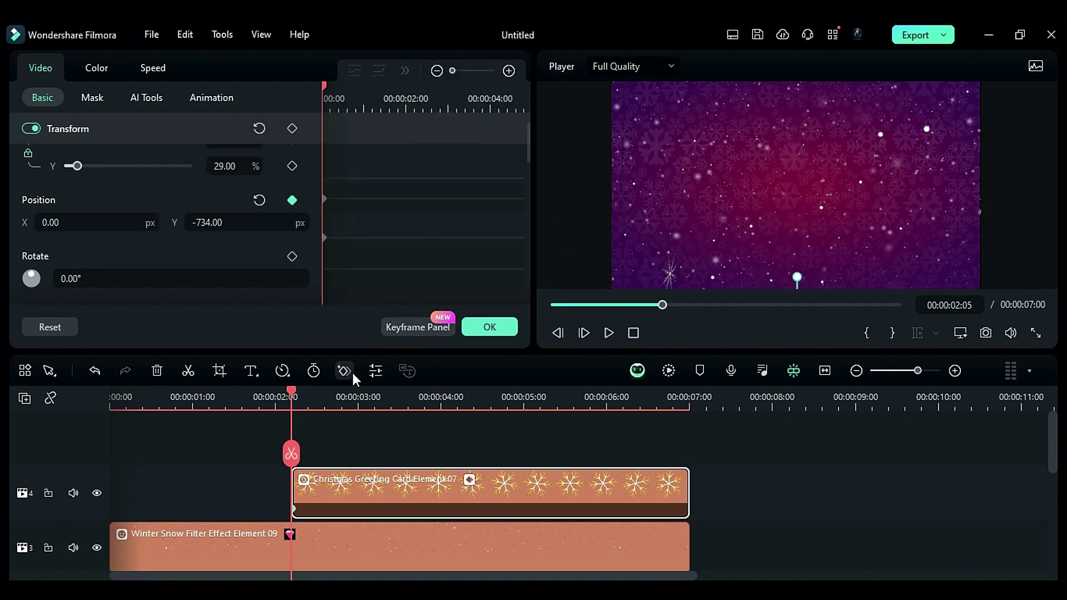
{"action": "left_click_drag", "start_coordinate": [295, 397], "coordinate": [391, 445]}
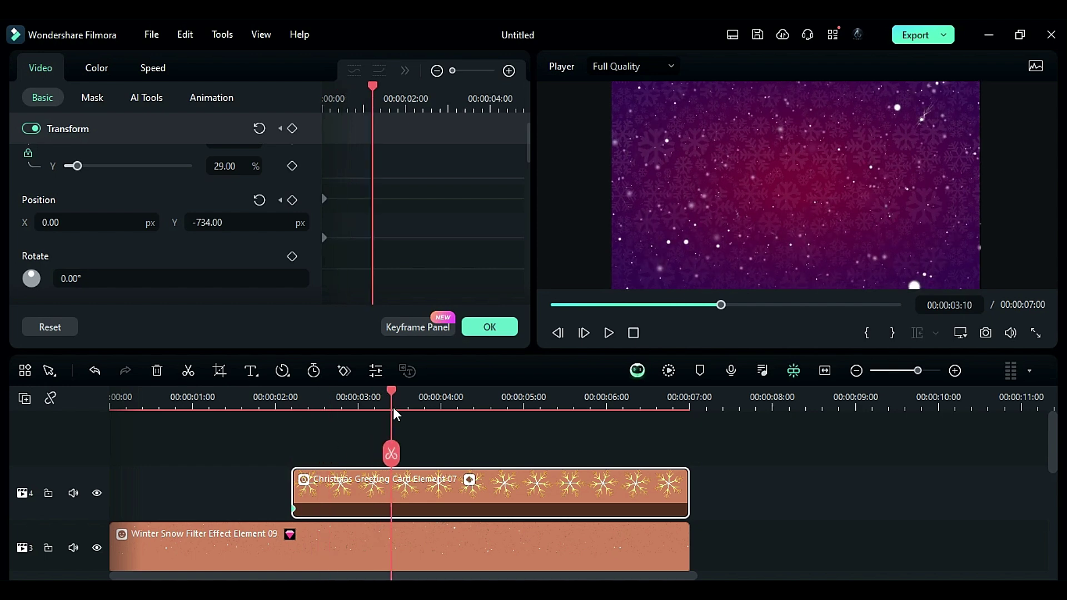
{"action": "mouse_move", "coordinate": [238, 222]}
{"action": "left_mouse_down"}
{"action": "mouse_move", "coordinate": [289, 222]}
{"action": "mouse_move", "coordinate": [477, 497]}
{"action": "left_mouse_up"}
Add the red baubles sticker on a new track, scaled to 39%
{"action": "left_click", "coordinate": [484, 334]}
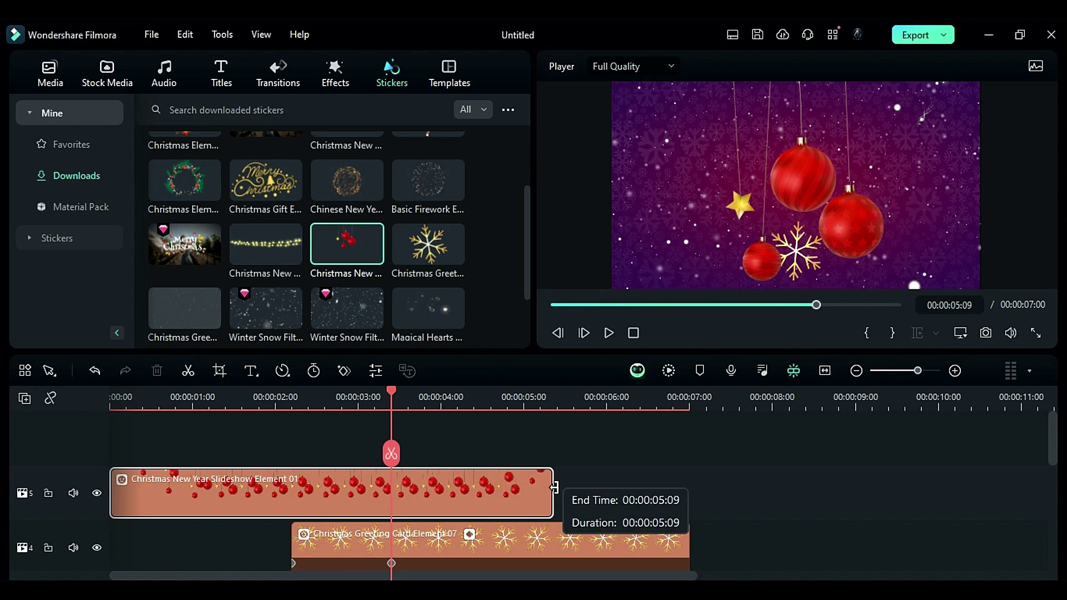
{"action": "double_click", "coordinate": [477, 497]}
{"action": "double_click", "coordinate": [225, 165]}
{"action": "type", "text": "39"}
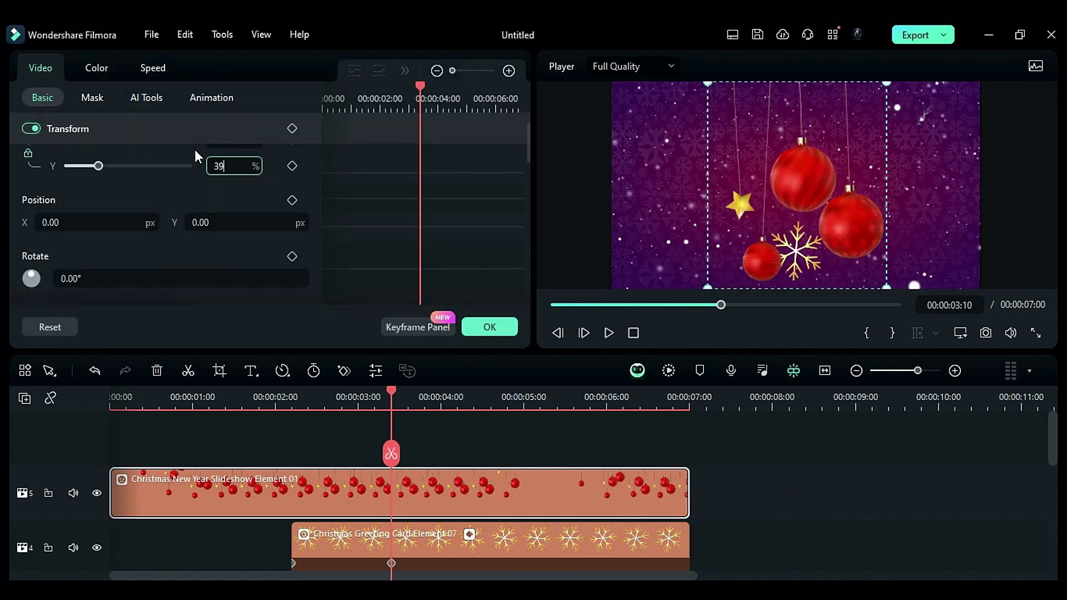
{"action": "key", "text": "Return"}
{"action": "left_click", "coordinate": [489, 327]}
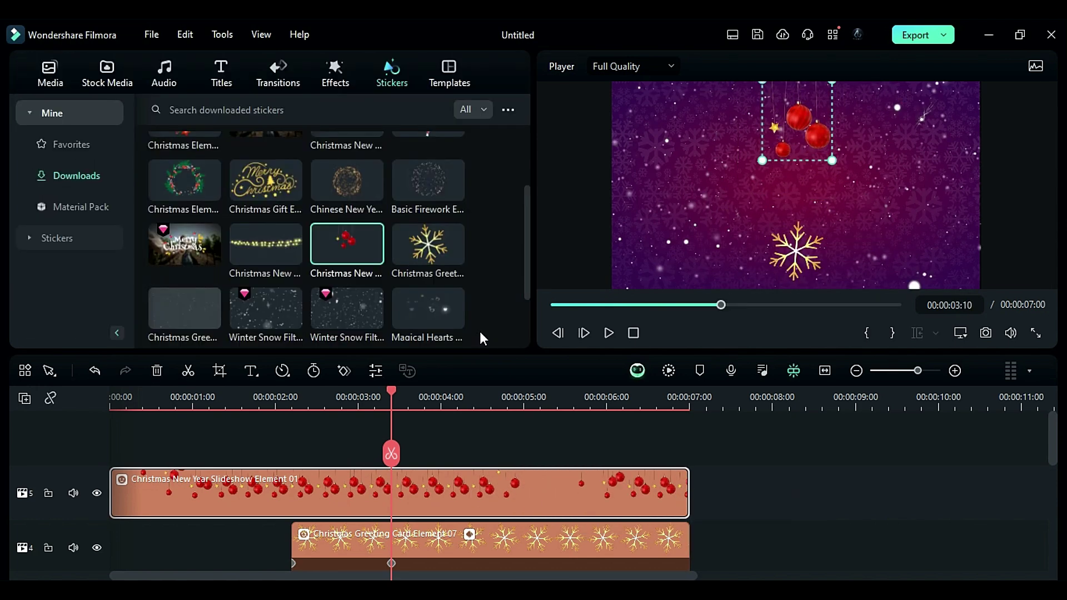
Add the string-of-lights sticker on a new track, scaled to 70%
{"action": "left_click_drag", "start_coordinate": [266, 243], "coordinate": [118, 444]}
{"action": "double_click", "coordinate": [167, 493]}
{"action": "left_click_drag", "start_coordinate": [95, 165], "coordinate": [89, 165]}
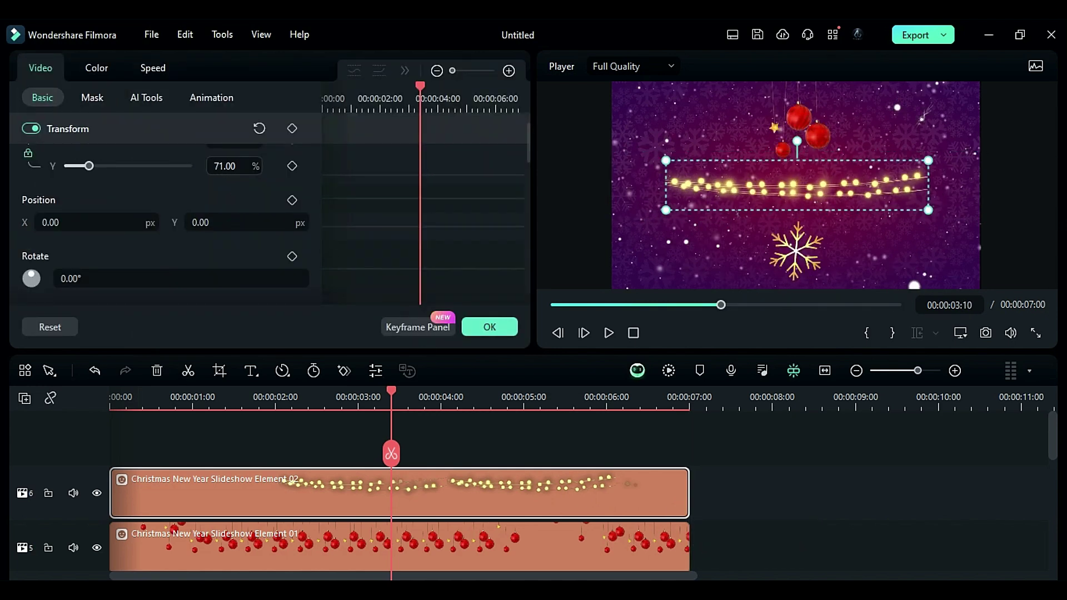
{"action": "scroll", "coordinate": [111, 279], "scroll_direction": "down", "scroll_amount": 10}
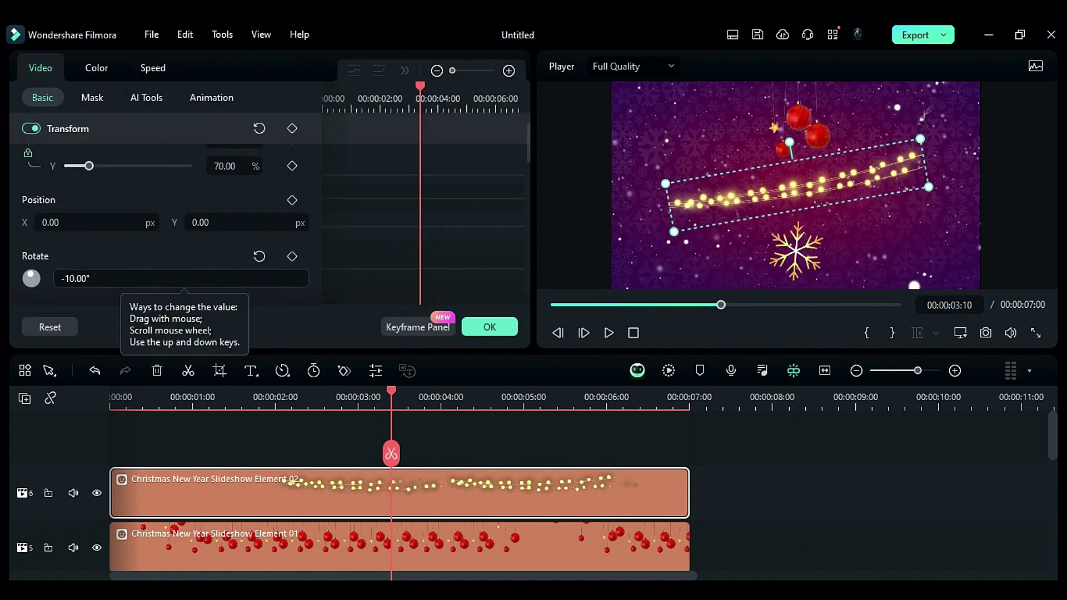
{"action": "scroll", "coordinate": [239, 222], "scroll_direction": "up", "scroll_amount": 5}
{"action": "scroll", "coordinate": [239, 222], "scroll_direction": "up", "scroll_amount": 5}
{"action": "scroll", "coordinate": [239, 223], "scroll_direction": "up", "scroll_amount": 3}
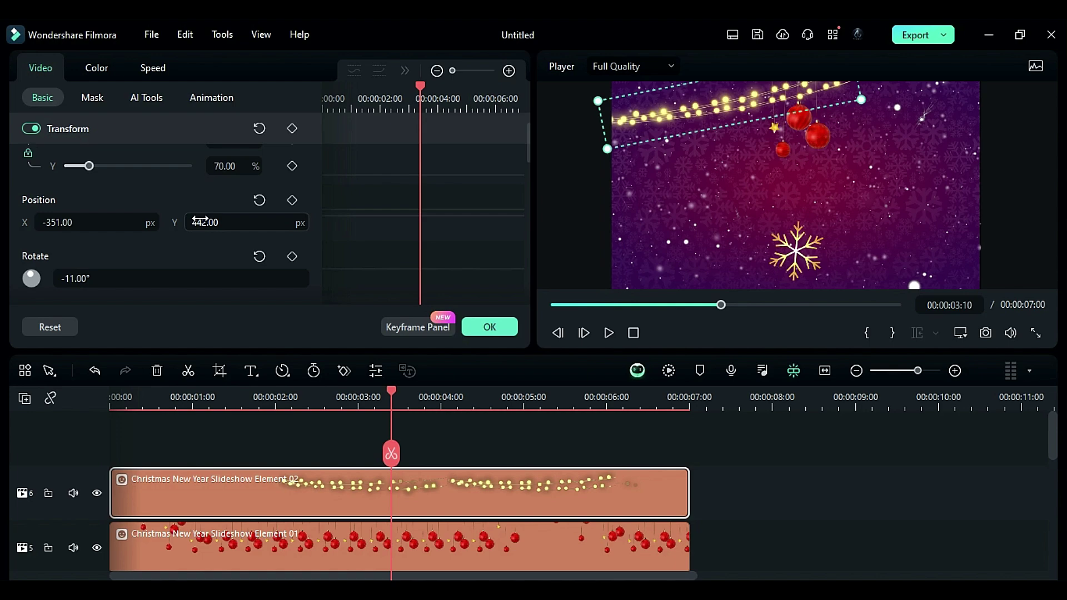
{"action": "left_click", "coordinate": [428, 448]}
Combine all the layered clips into Compound Clip 1
{"action": "left_click_drag", "start_coordinate": [428, 448], "coordinate": [351, 526]}
{"action": "right_click", "coordinate": [353, 526]}
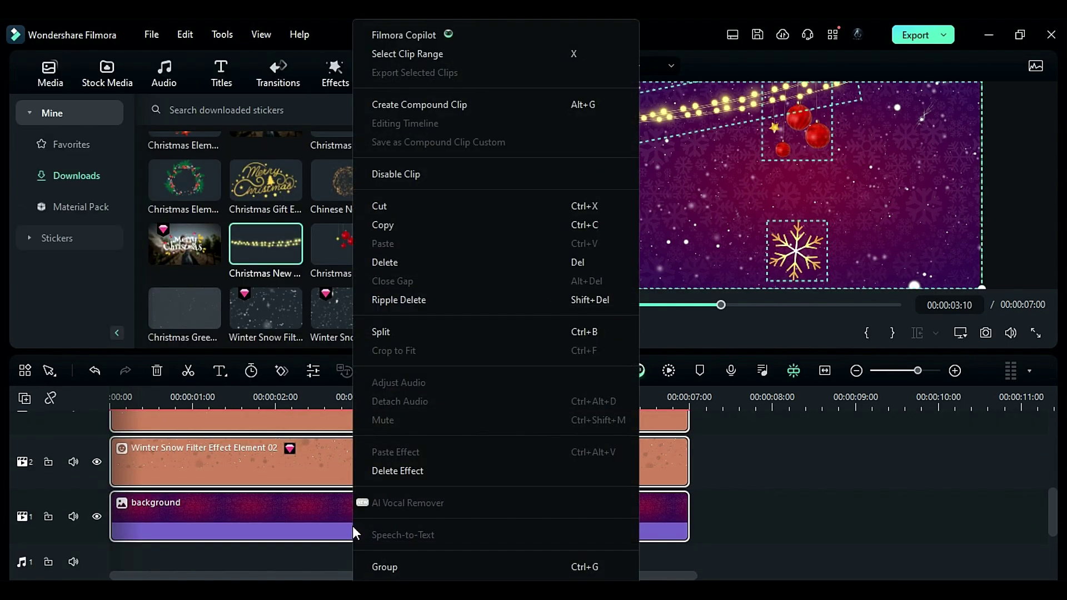
{"action": "left_click", "coordinate": [477, 104]}
{"action": "left_click", "coordinate": [611, 322]}
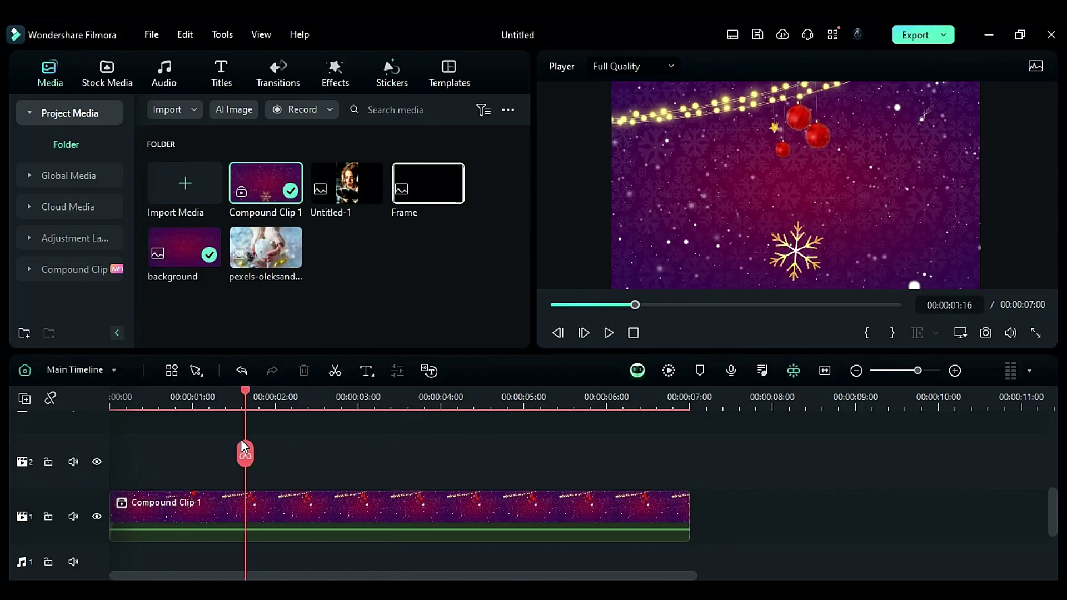
Keyframe the compound clip's scale at 160% at 0s and 120% at 2s
{"action": "left_click", "coordinate": [216, 515]}
{"action": "double_click", "coordinate": [225, 165]}
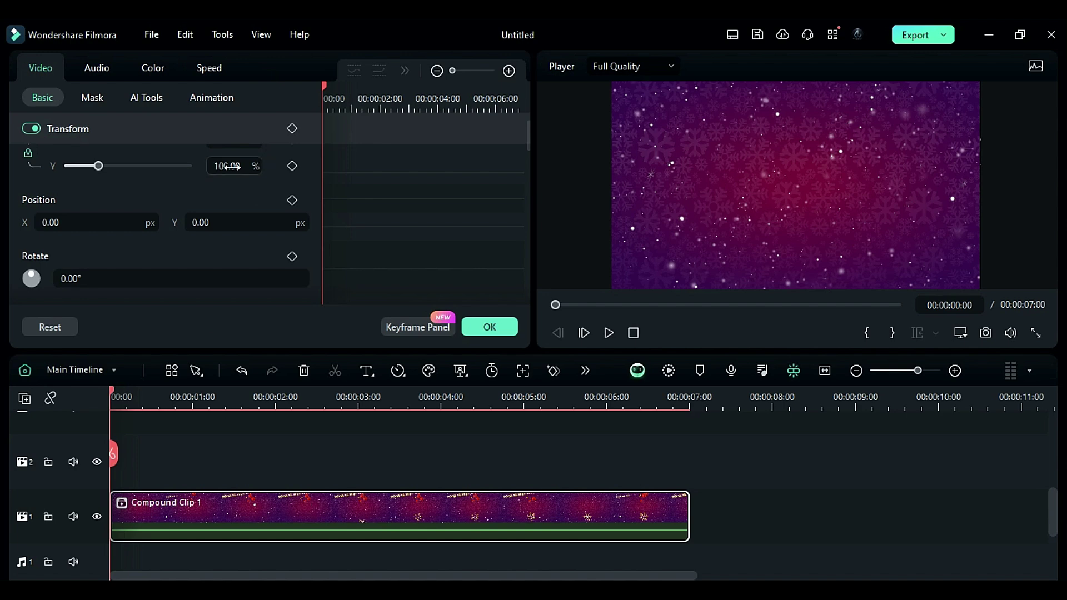
{"action": "type", "text": "160"}
{"action": "key", "text": "Return"}
{"action": "left_click_drag", "start_coordinate": [111, 444], "coordinate": [276, 444]}
{"action": "double_click", "coordinate": [214, 166]}
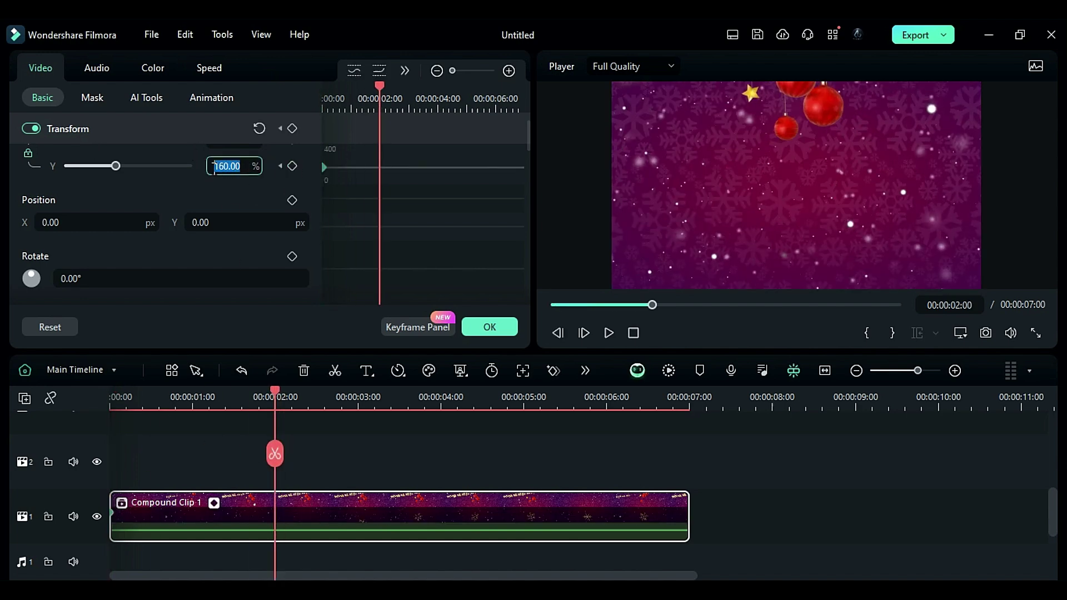
{"action": "type", "text": "120"}
{"action": "key", "text": "Return"}
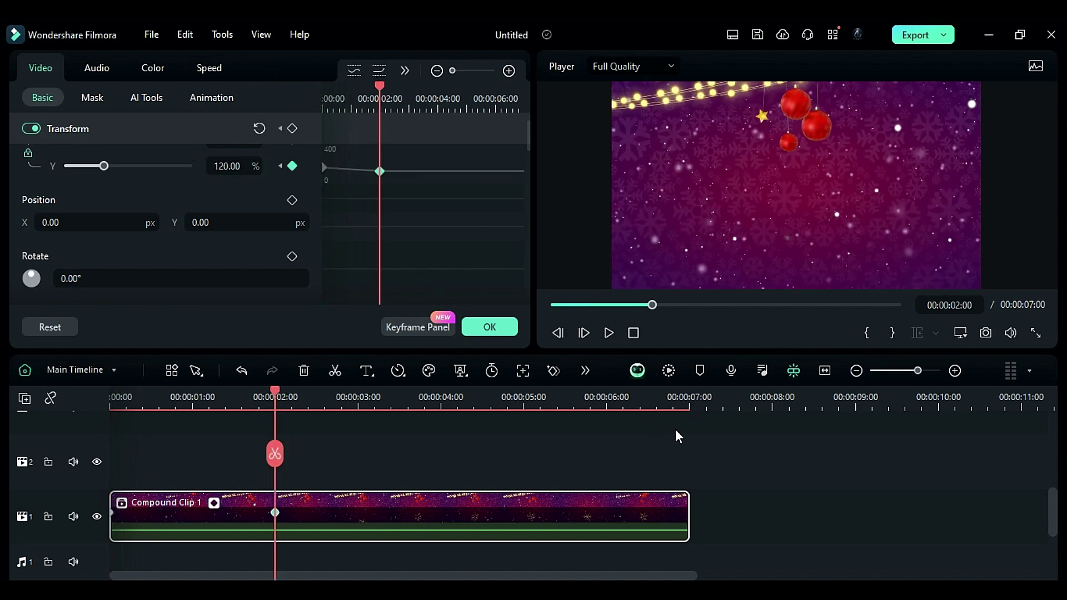
{"action": "left_click", "coordinate": [690, 404]}
{"action": "left_click", "coordinate": [488, 329]}
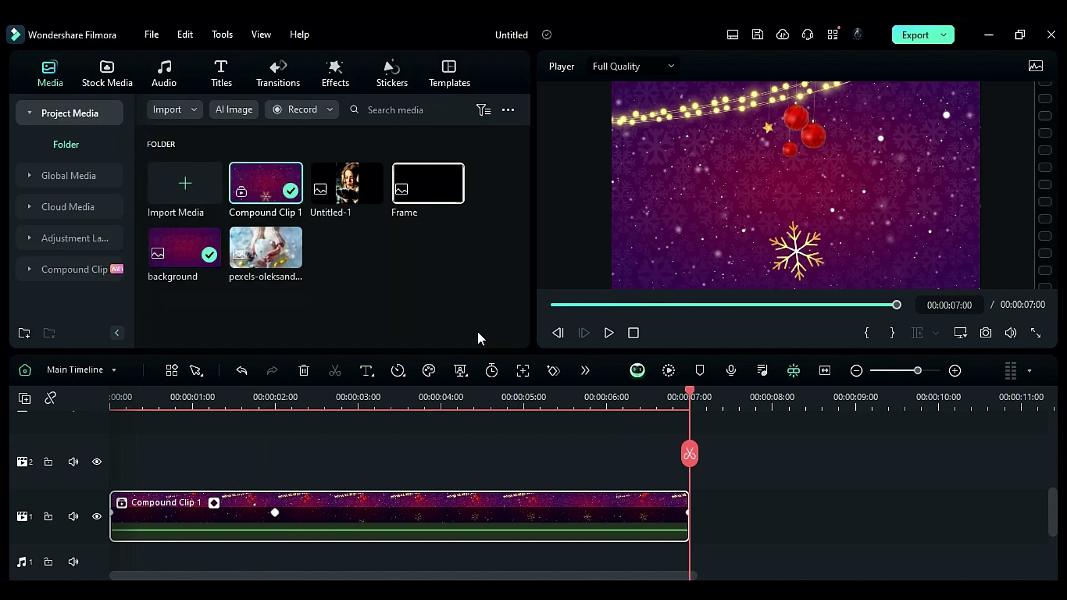
Frame the Christmas photo with a half-size Frame image and save it as Snapshot_8
{"action": "left_click_drag", "start_coordinate": [264, 258], "coordinate": [722, 472]}
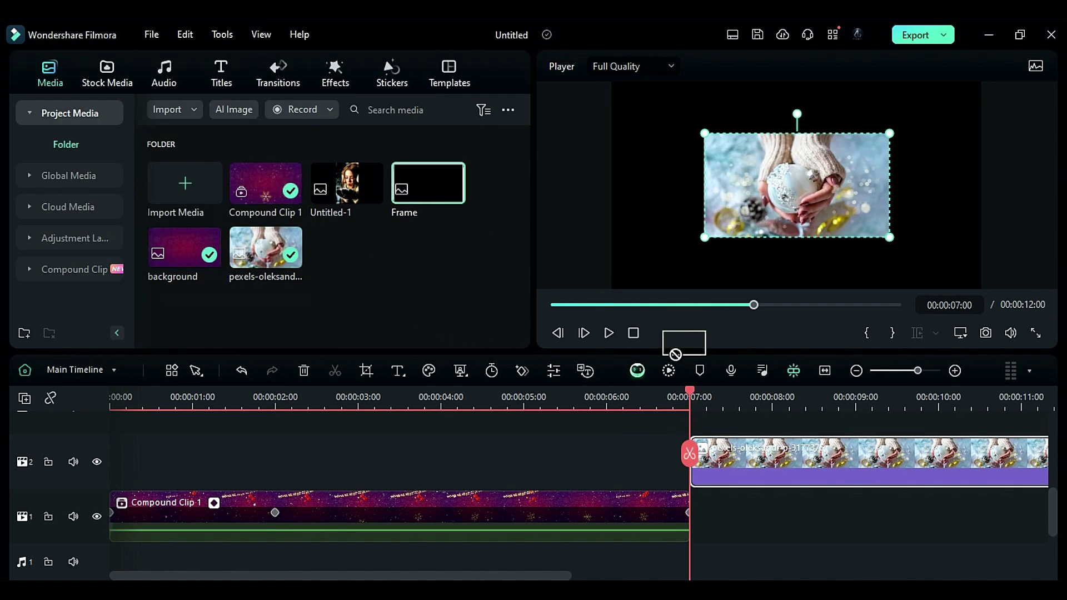
{"action": "mouse_move", "coordinate": [428, 183]}
{"action": "left_mouse_down"}
{"action": "mouse_move", "coordinate": [698, 438]}
{"action": "mouse_move", "coordinate": [705, 472]}
{"action": "left_mouse_up"}
{"action": "double_click", "coordinate": [784, 462]}
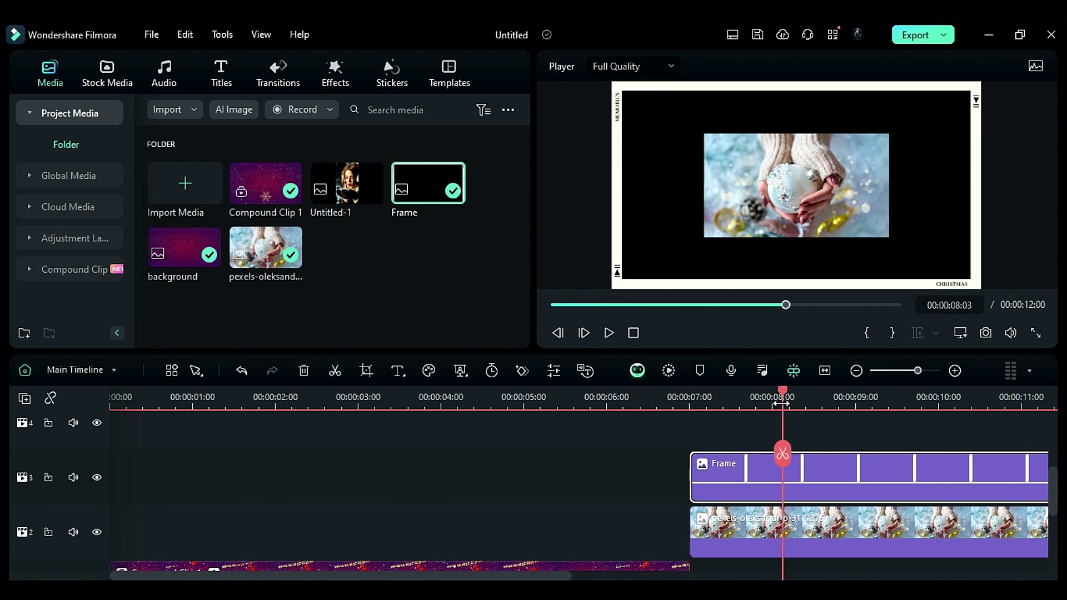
{"action": "mouse_move", "coordinate": [225, 165]}
{"action": "left_mouse_down"}
{"action": "mouse_move", "coordinate": [184, 165]}
{"action": "mouse_move", "coordinate": [222, 165]}
{"action": "left_mouse_up"}
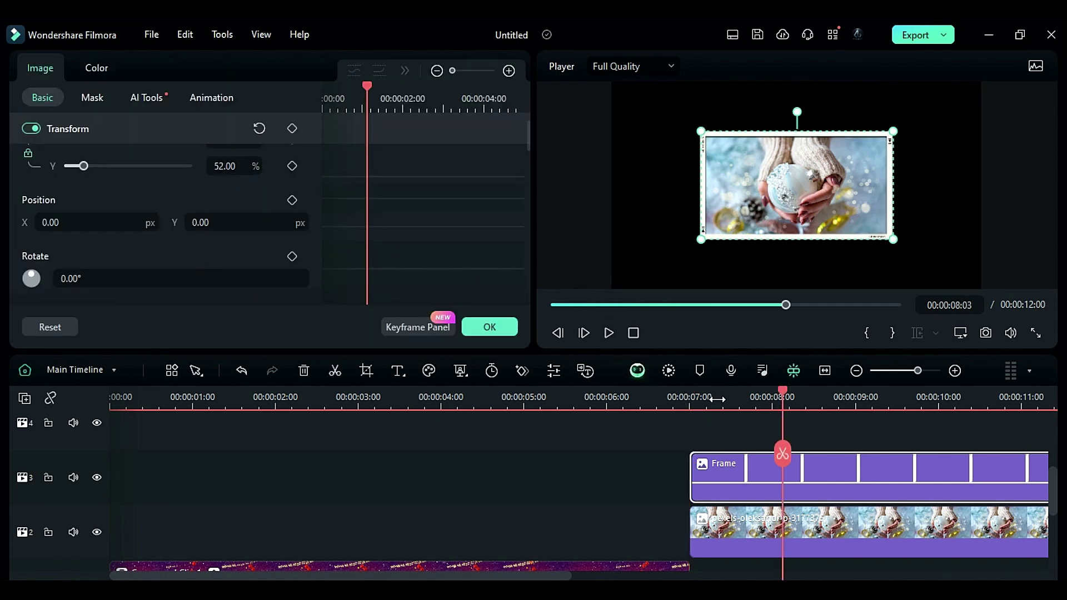
{"action": "left_click", "coordinate": [869, 429]}
{"action": "left_click", "coordinate": [985, 333]}
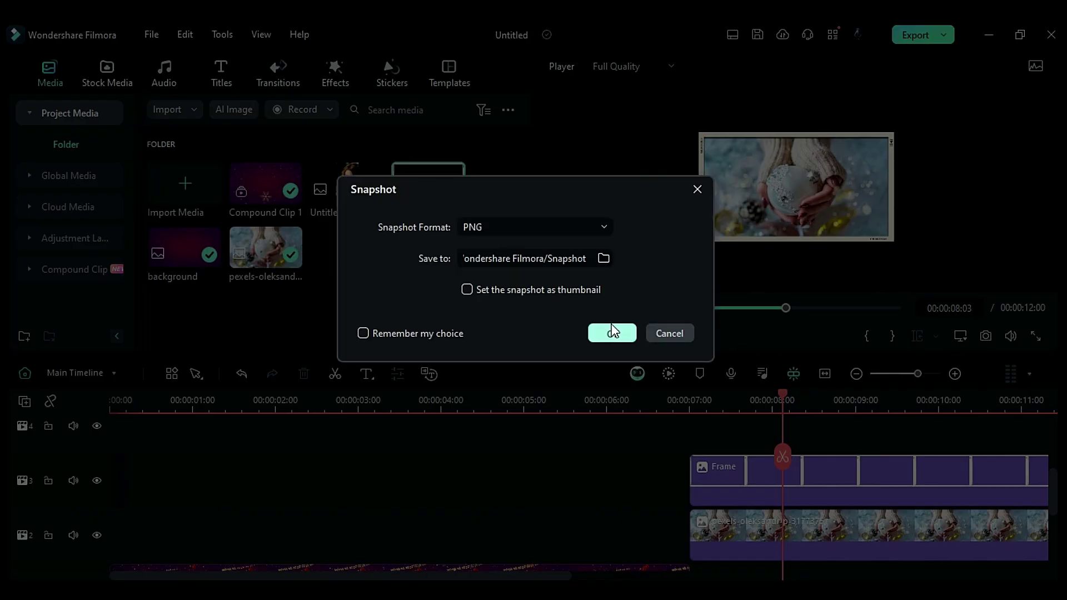
{"action": "left_click", "coordinate": [612, 333]}
Swap in the woman portrait at Y scale 80, rotate the frame 90°, and save Snapshot_9
{"action": "left_click_drag", "start_coordinate": [429, 183], "coordinate": [759, 484]}
{"action": "left_click", "coordinate": [814, 481]}
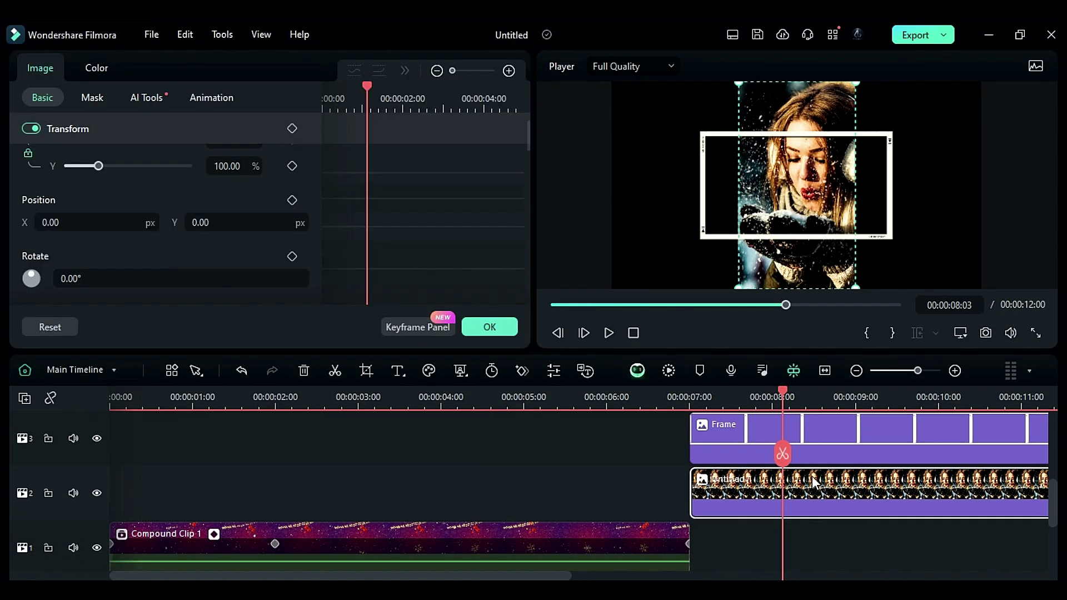
{"action": "double_click", "coordinate": [228, 166]}
{"action": "type", "text": "80"}
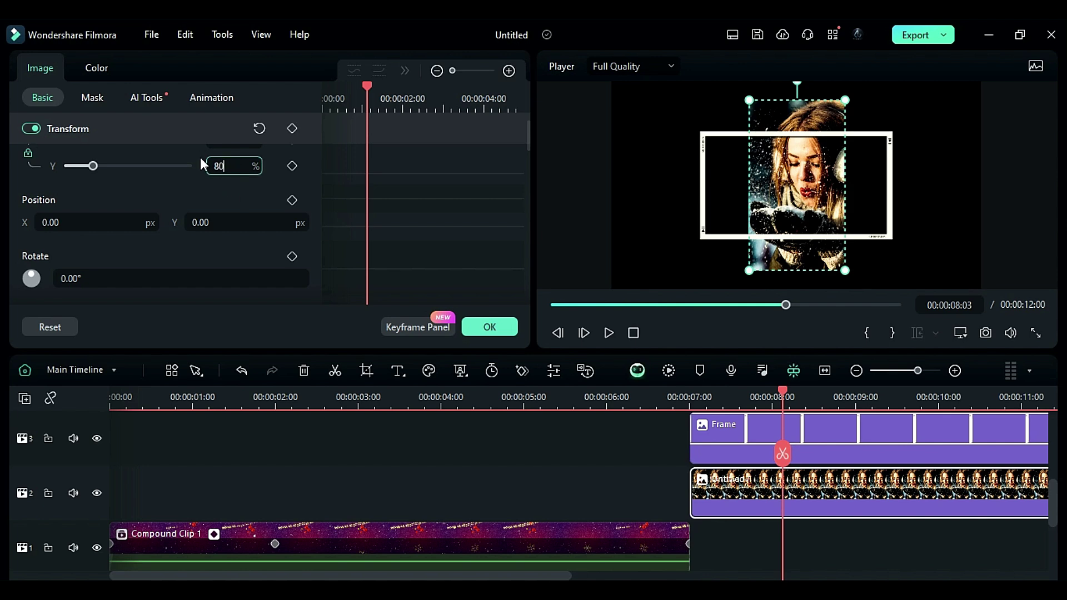
{"action": "left_click", "coordinate": [819, 417]}
{"action": "key", "text": "ctrl+alt+Right"}
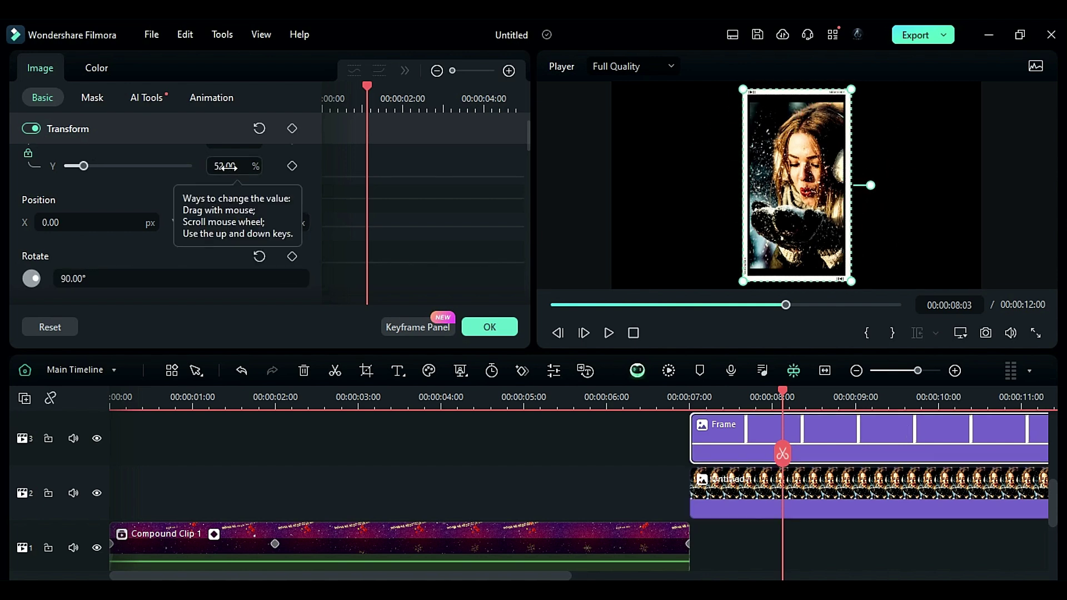
{"action": "scroll", "coordinate": [228, 165], "scroll_direction": "down", "scroll_amount": 6}
{"action": "left_click", "coordinate": [872, 544]}
{"action": "left_click", "coordinate": [986, 336]}
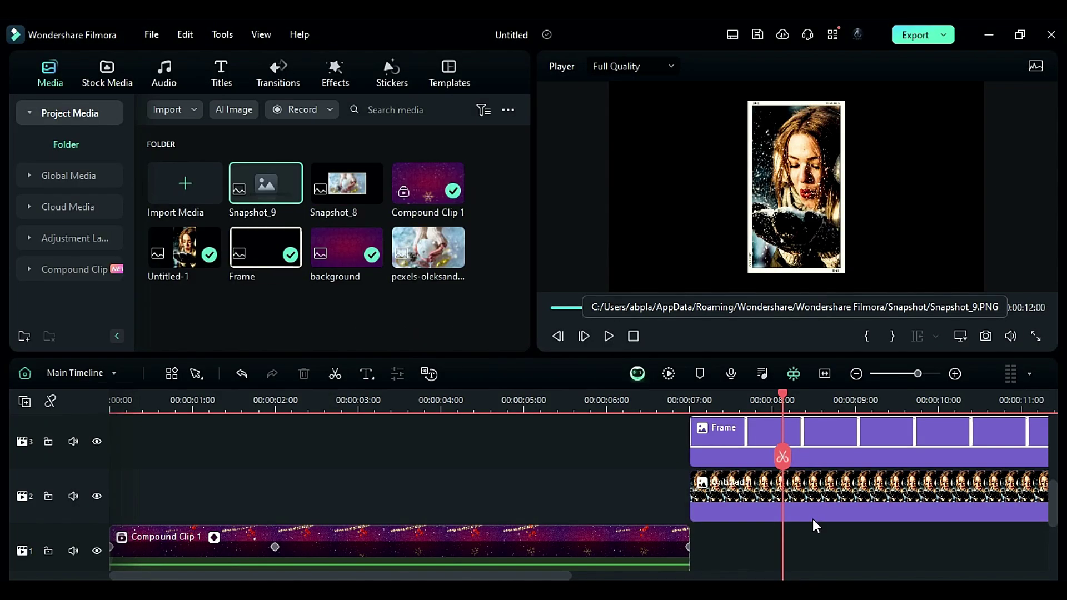
Delete the Frame and portrait clips and place Snapshot_9 on track 2 from 0 to 7 seconds
{"action": "left_click_drag", "start_coordinate": [815, 525], "coordinate": [838, 443]}
{"action": "key", "text": "Delete"}
{"action": "left_click_drag", "start_coordinate": [288, 401], "coordinate": [102, 406]}
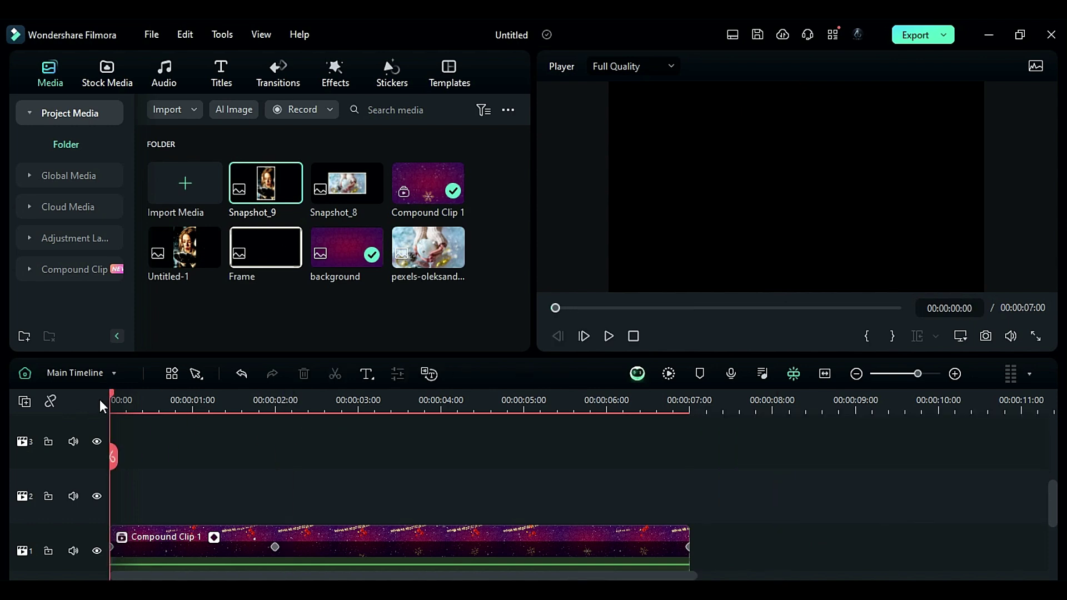
{"action": "left_click_drag", "start_coordinate": [266, 183], "coordinate": [130, 500]}
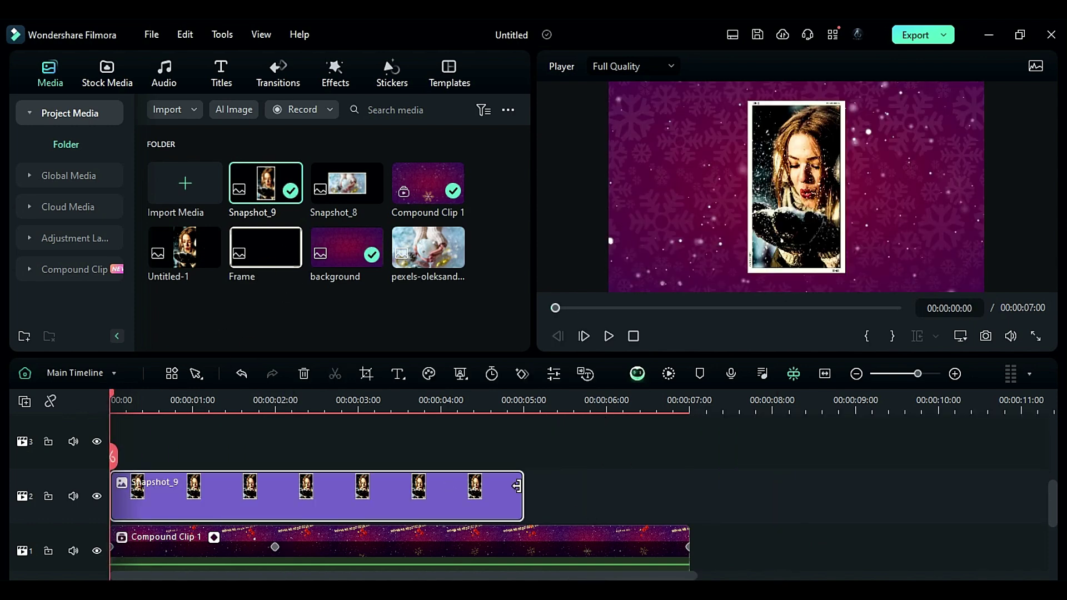
{"action": "left_click_drag", "start_coordinate": [522, 496], "coordinate": [684, 503]}
Keyframe Snapshot_9 at the start with Y scale 95, position -1615/-9, rotation -35
{"action": "double_click", "coordinate": [491, 481]}
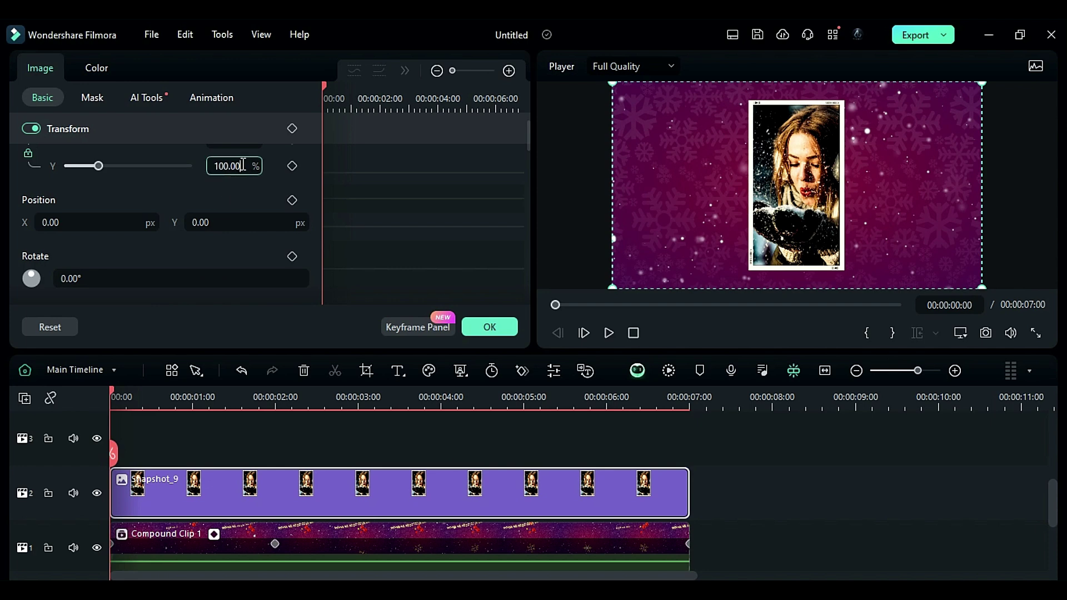
{"action": "double_click", "coordinate": [243, 165]}
{"action": "type", "text": "95"}
{"action": "key", "text": "Return"}
{"action": "left_click", "coordinate": [134, 220]}
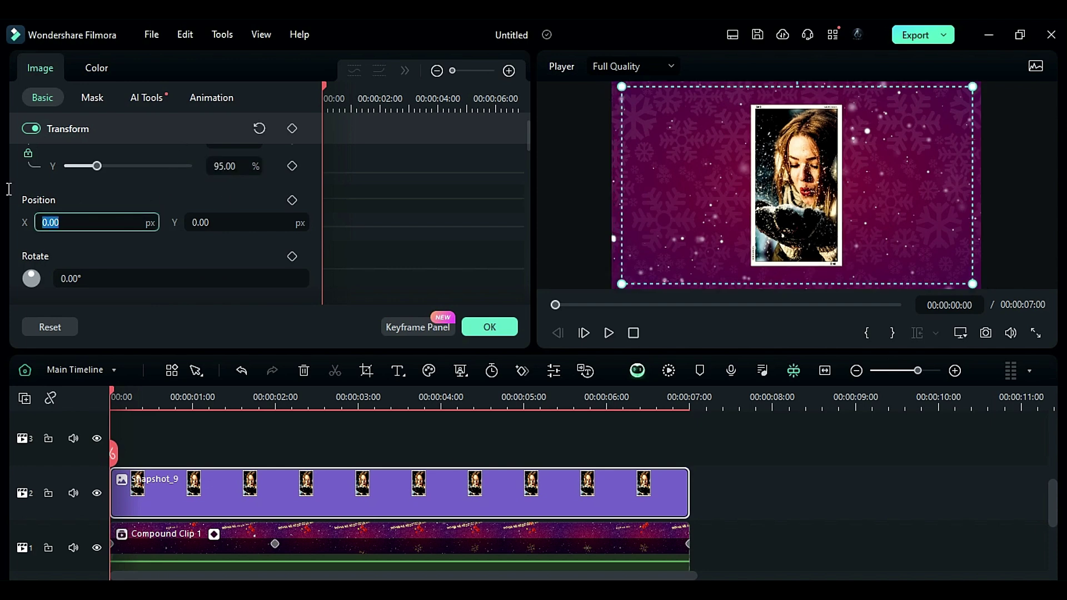
{"action": "type", "text": "-1615"}
{"action": "key", "text": "Tab"}
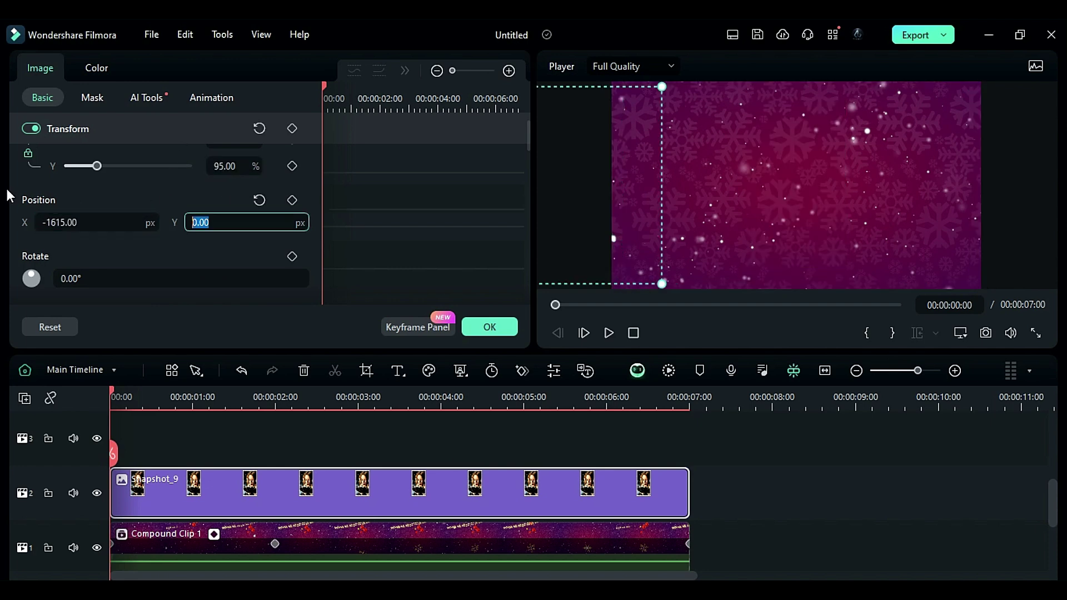
{"action": "type", "text": "-9"}
{"action": "key", "text": "Tab"}
{"action": "key", "text": "Tab"}
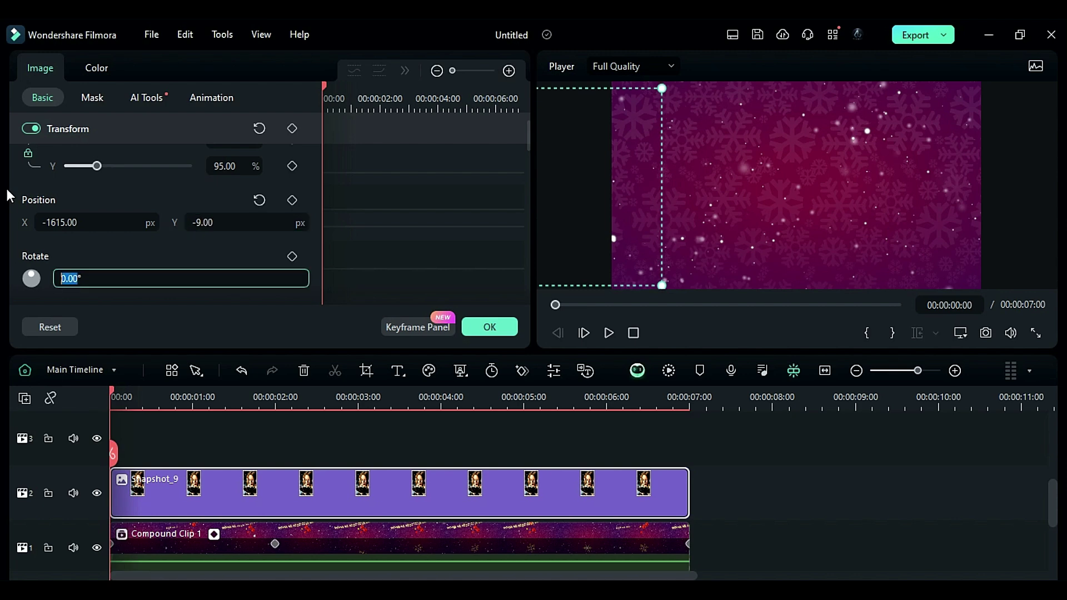
{"action": "type", "text": "-35"}
{"action": "key", "text": "Return"}
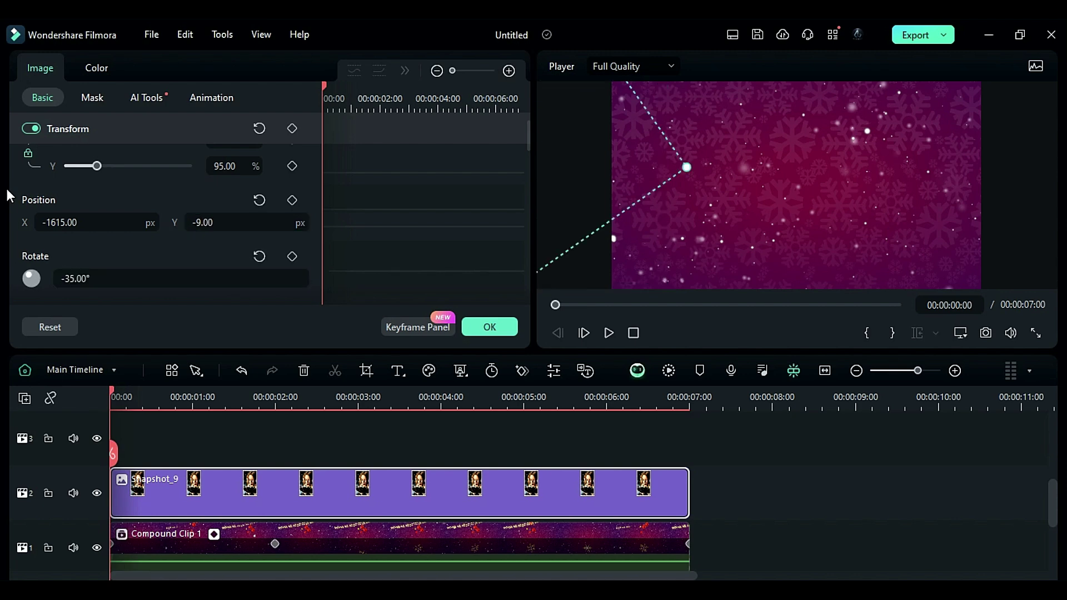
{"action": "left_click", "coordinate": [292, 200]}
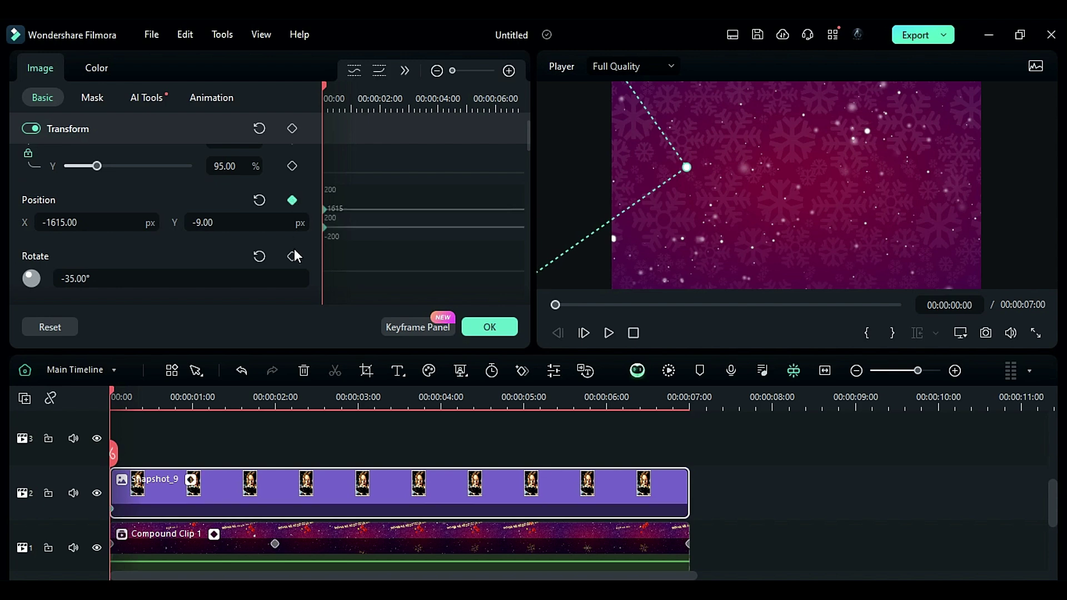
{"action": "left_click", "coordinate": [291, 256]}
At two seconds, keyframe Snapshot_9 to Position X -525 and rotation -12
{"action": "left_click_drag", "start_coordinate": [114, 398], "coordinate": [271, 398]}
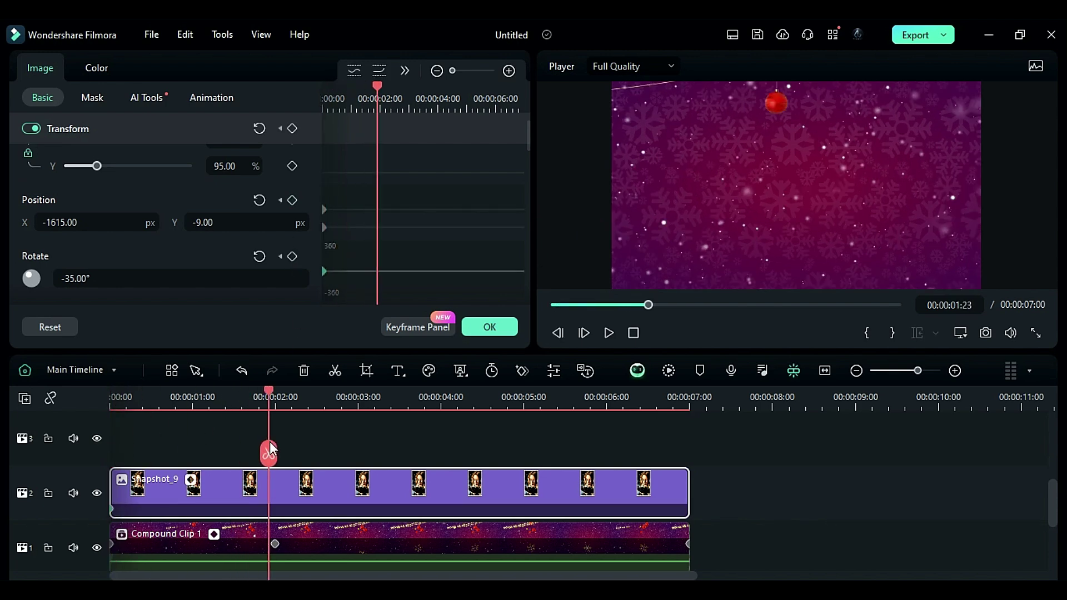
{"action": "left_click", "coordinate": [96, 223]}
{"action": "type", "text": "-825"}
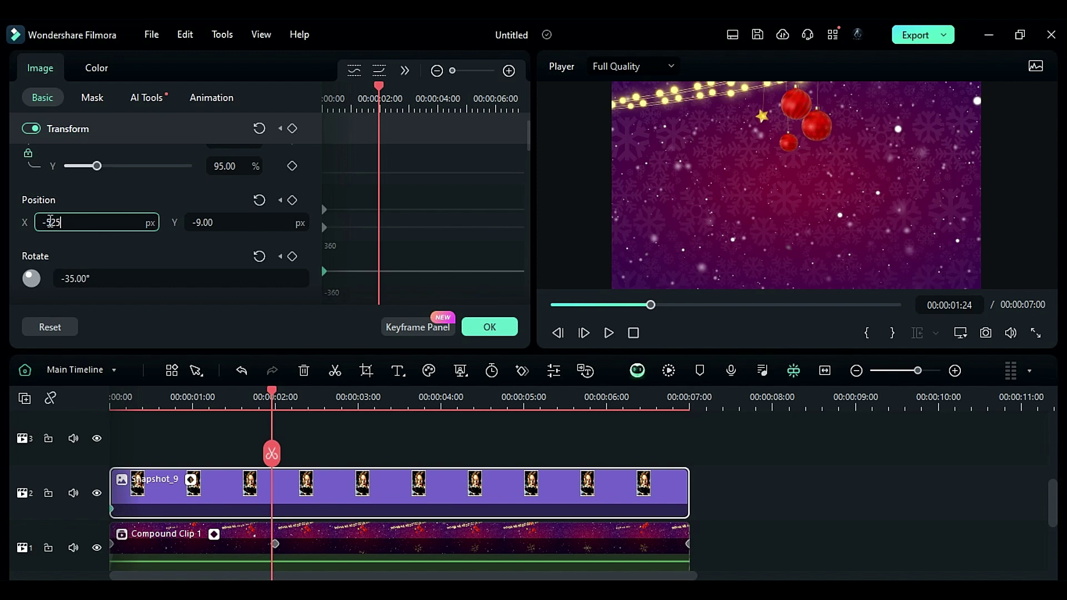
{"action": "key", "text": "Return"}
{"action": "left_click", "coordinate": [108, 278]}
{"action": "type", "text": "-10"}
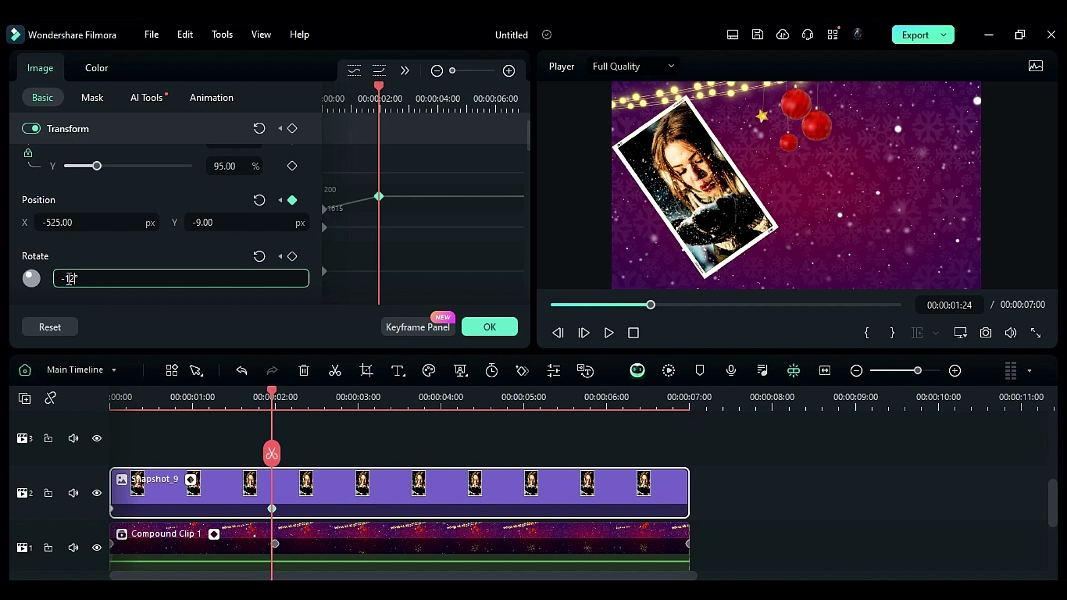
{"action": "key", "text": "Return"}
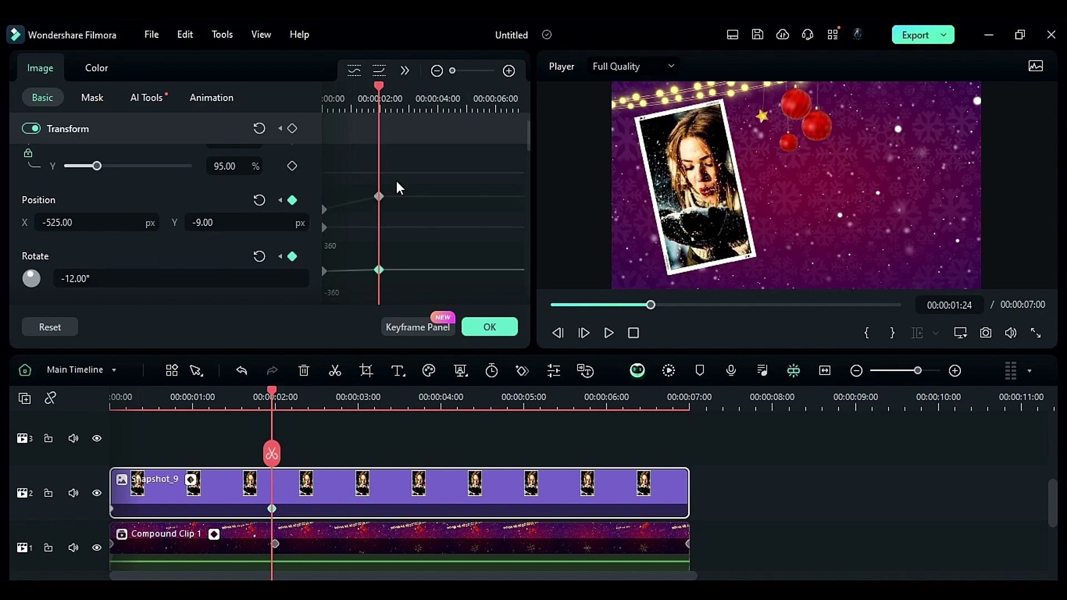
Apply ease in/out to the position and rotation keyframes and preview the slide-in
{"action": "left_click", "coordinate": [379, 196]}
{"action": "left_click", "coordinate": [404, 80]}
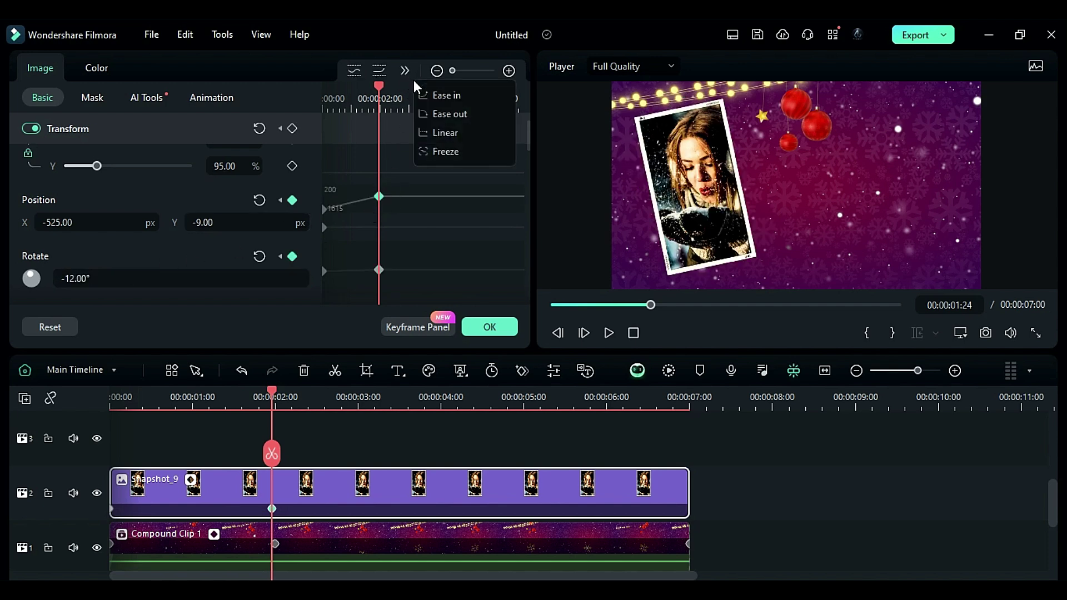
{"action": "left_click", "coordinate": [420, 93]}
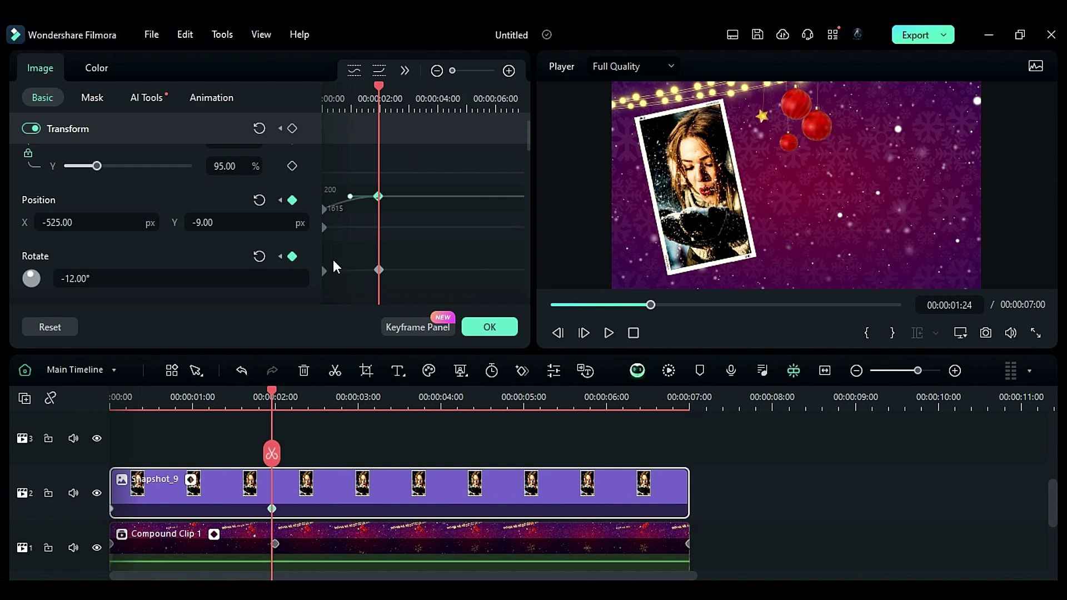
{"action": "left_click", "coordinate": [332, 258]}
{"action": "left_click", "coordinate": [405, 80]}
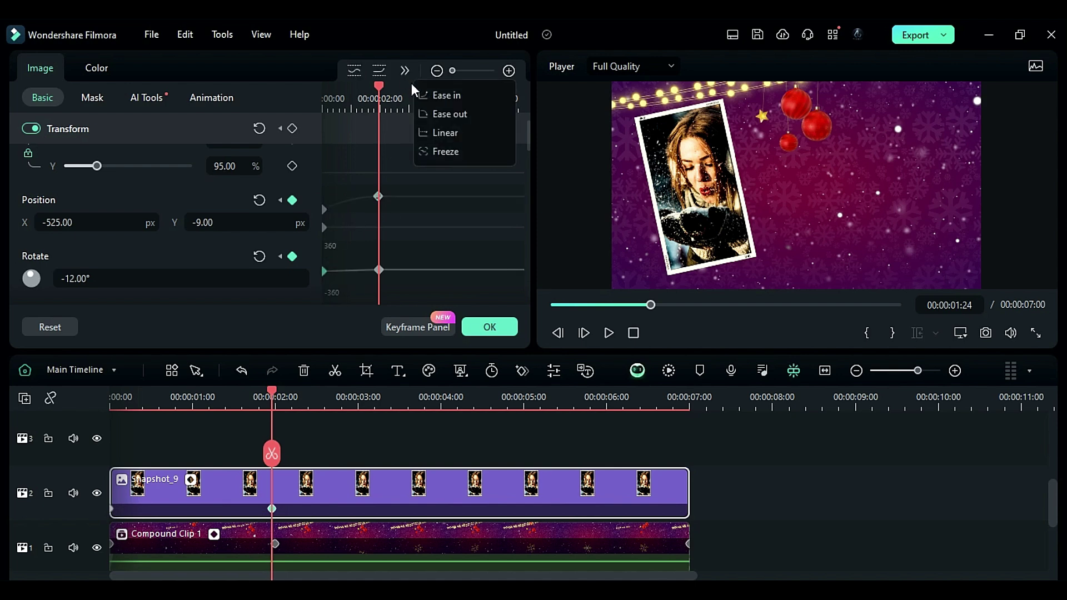
{"action": "left_click", "coordinate": [423, 112]}
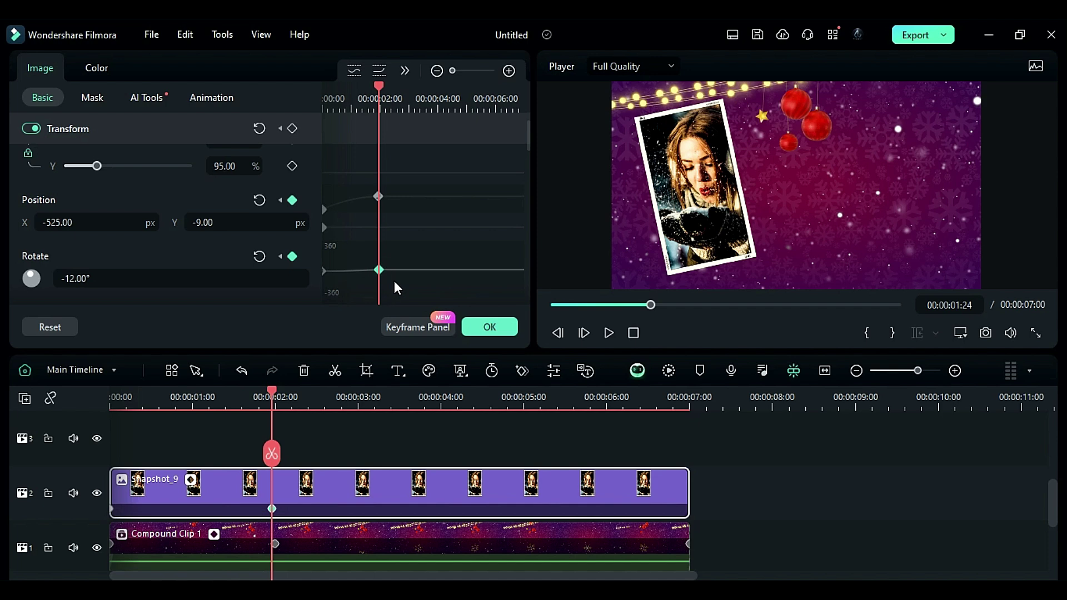
{"action": "left_click", "coordinate": [408, 80]}
{"action": "left_click", "coordinate": [432, 96]}
{"action": "mouse_move", "coordinate": [151, 396]}
{"action": "left_mouse_down"}
{"action": "mouse_move", "coordinate": [103, 401]}
{"action": "mouse_move", "coordinate": [151, 442]}
{"action": "left_mouse_up"}
{"action": "key", "text": "space"}
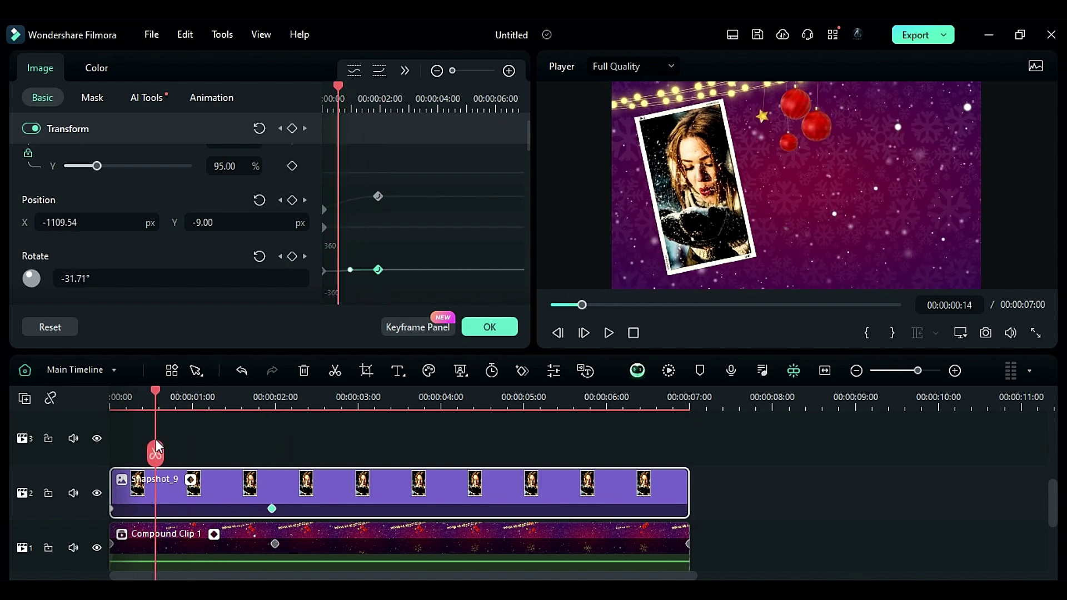
Add Snapshot_8 to 7 seconds, starting off-screen right at X 1871, Y 320, rotation 46
{"action": "left_click", "coordinate": [477, 332]}
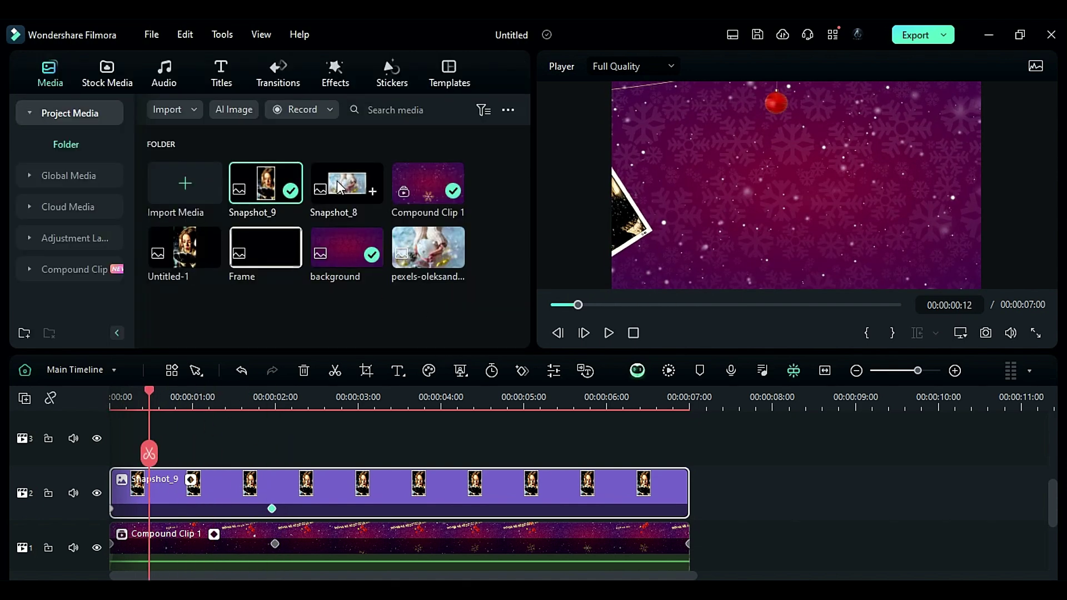
{"action": "left_click_drag", "start_coordinate": [340, 186], "coordinate": [183, 477]}
{"action": "left_click_drag", "start_coordinate": [562, 481], "coordinate": [682, 494]}
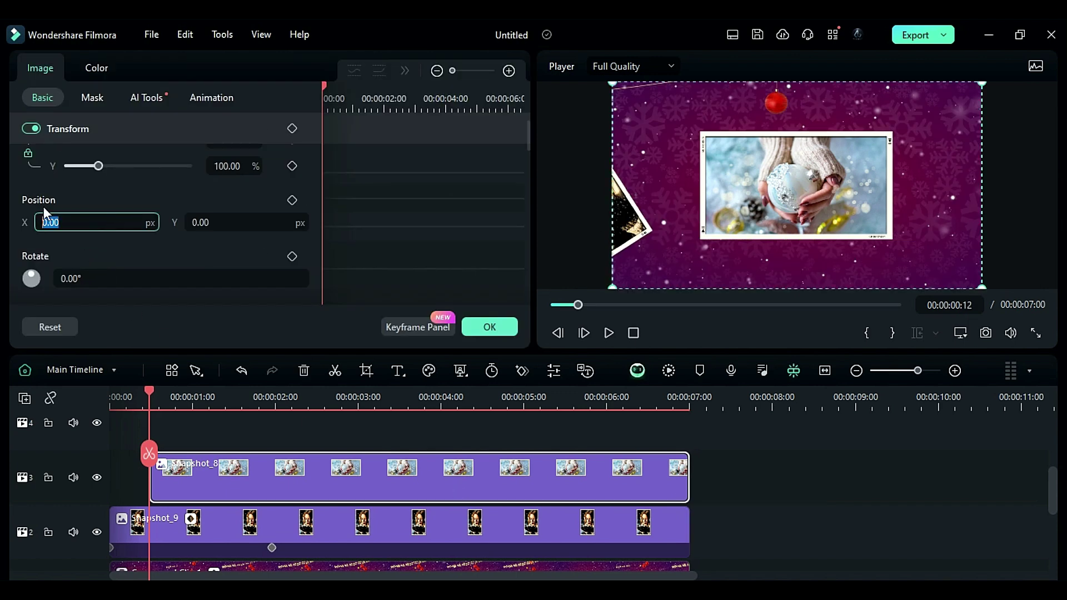
{"action": "type", "text": "187"}
{"action": "key", "text": "Tab"}
{"action": "type", "text": "3"}
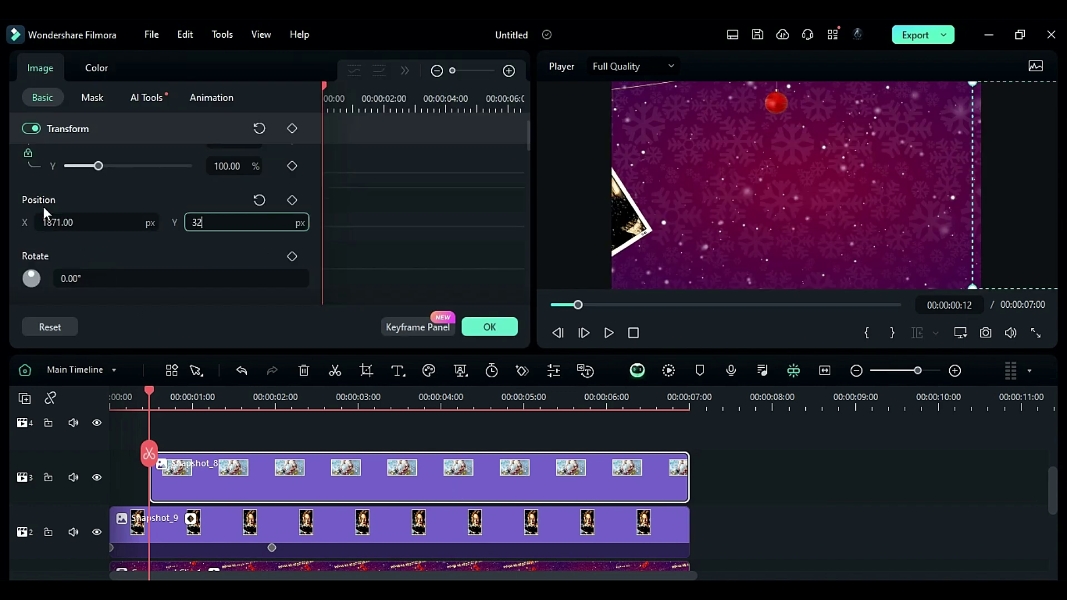
{"action": "type", "text": "20"}
{"action": "key", "text": "Tab"}
{"action": "key", "text": "Return"}
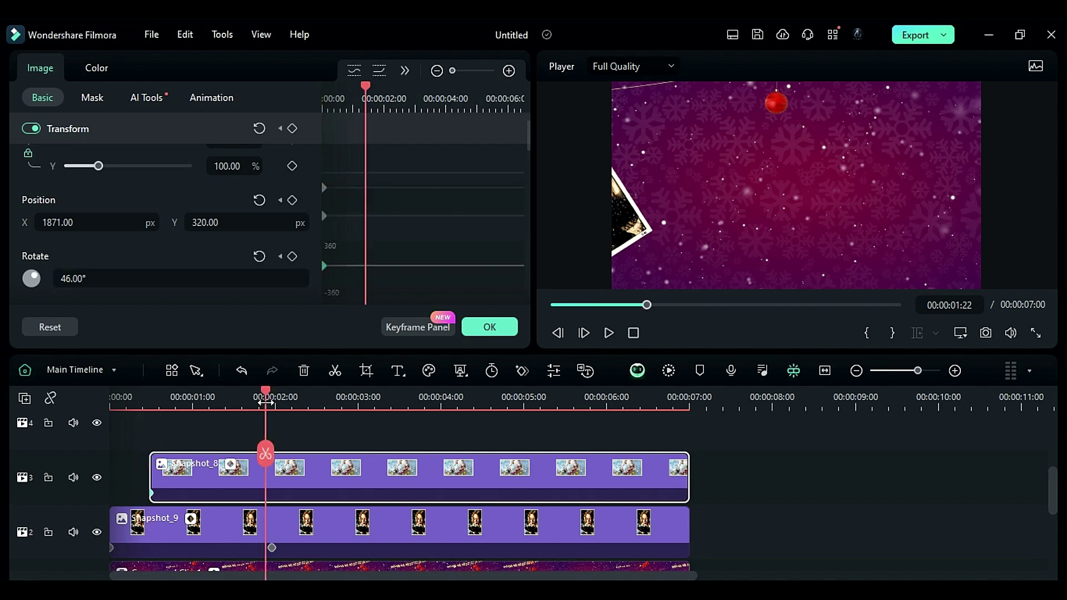
At two seconds, keyframe Snapshot_8 to X 414, Y -160 and rotation 4°
{"action": "left_click_drag", "start_coordinate": [149, 395], "coordinate": [272, 397]}
{"action": "left_click", "coordinate": [34, 216]}
{"action": "type", "text": "414"}
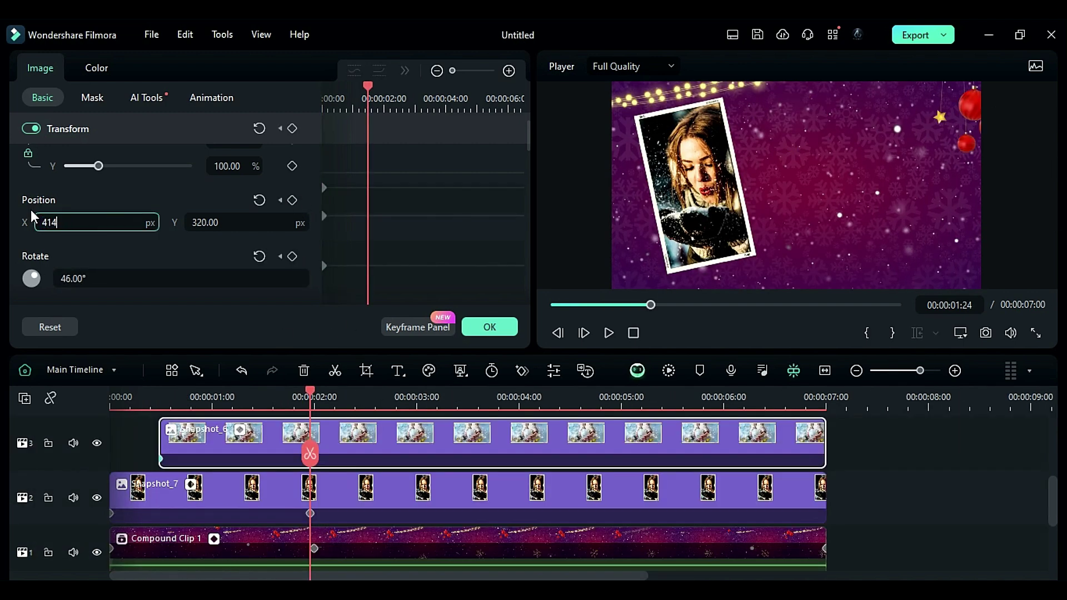
{"action": "key", "text": "Tab"}
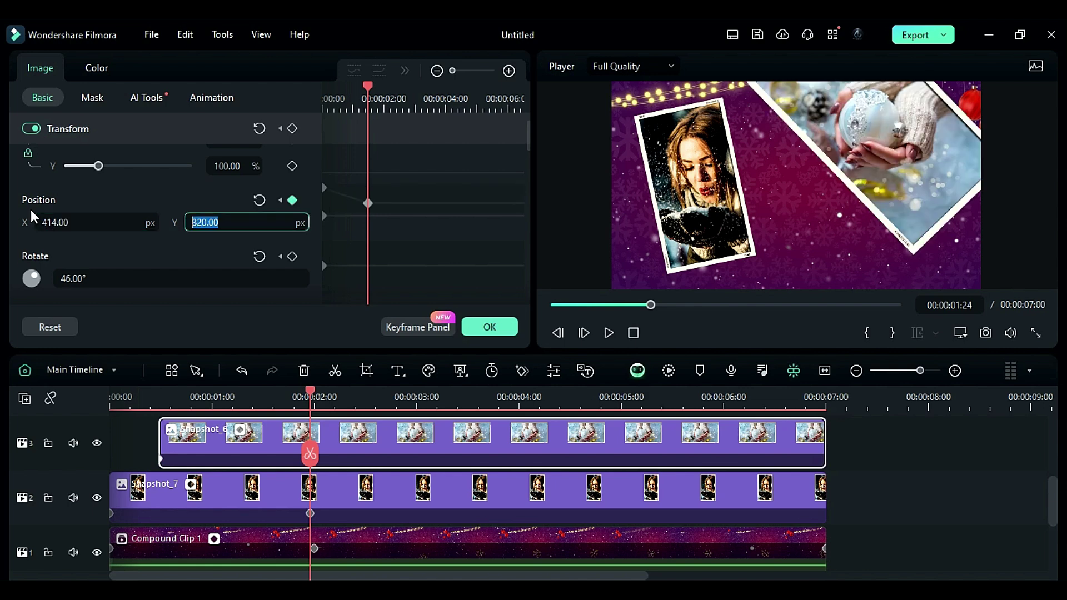
{"action": "type", "text": "-160"}
{"action": "key", "text": "Return"}
{"action": "left_click", "coordinate": [62, 279]}
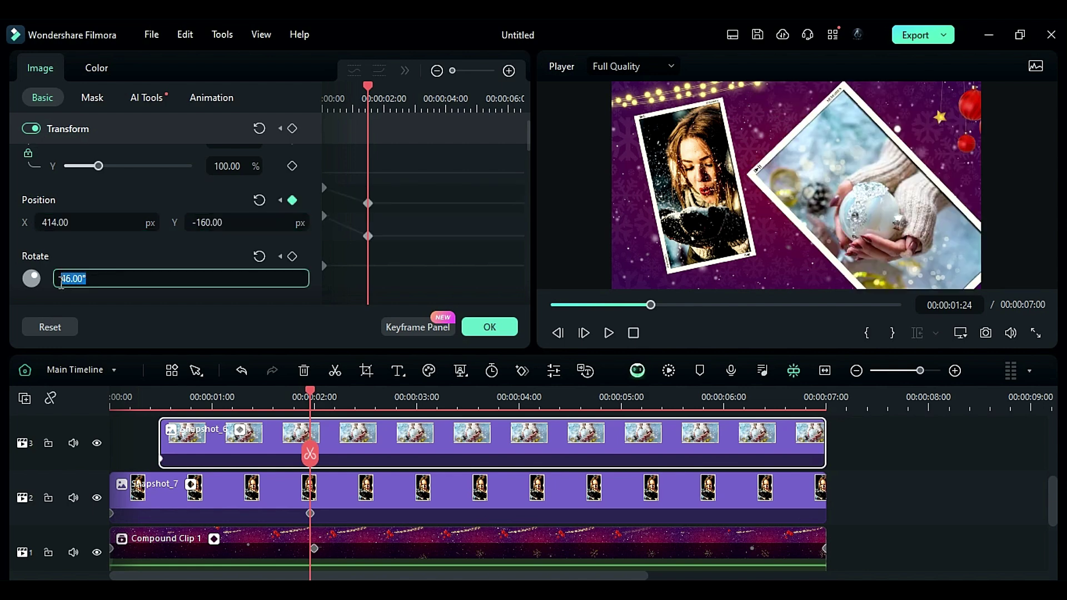
{"action": "key", "text": "Return"}
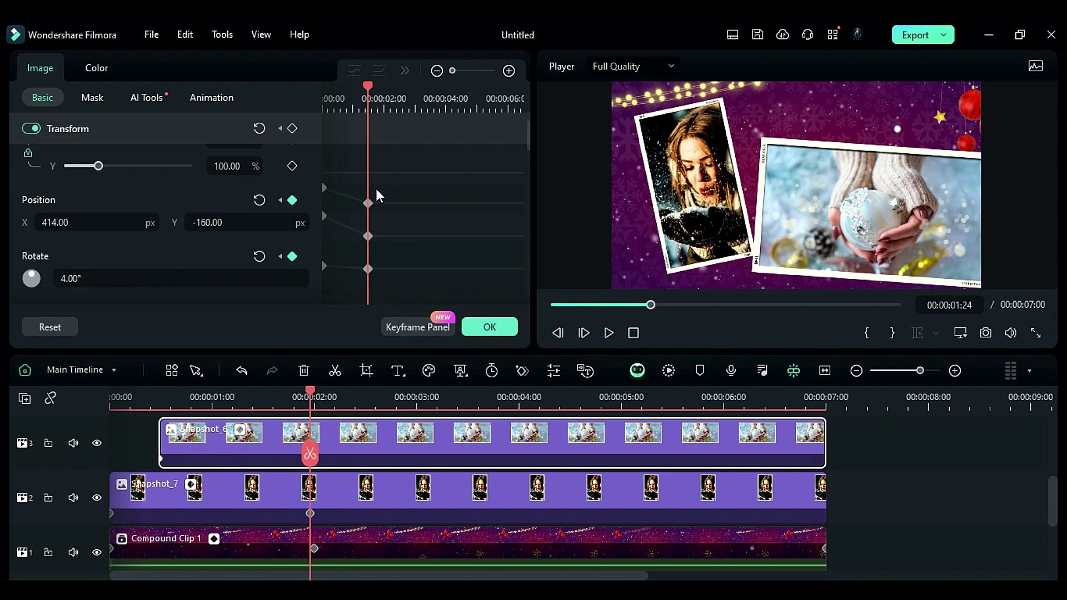
Apply Ease in to Snapshot_8's position and rotation keyframes
{"action": "left_click_drag", "start_coordinate": [379, 188], "coordinate": [360, 233]}
{"action": "left_click", "coordinate": [399, 71]}
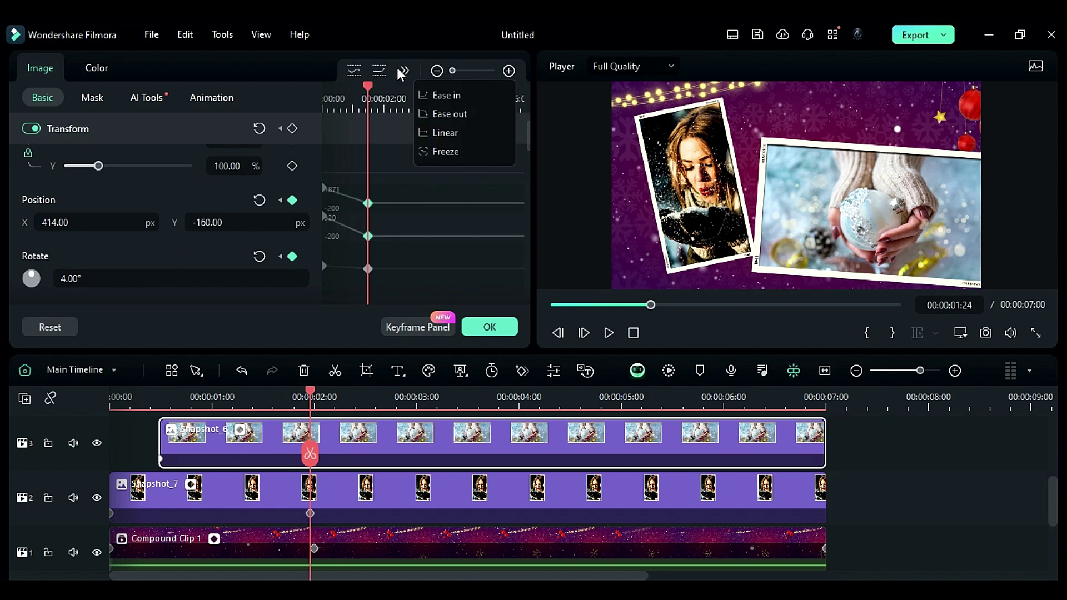
{"action": "left_click", "coordinate": [438, 93]}
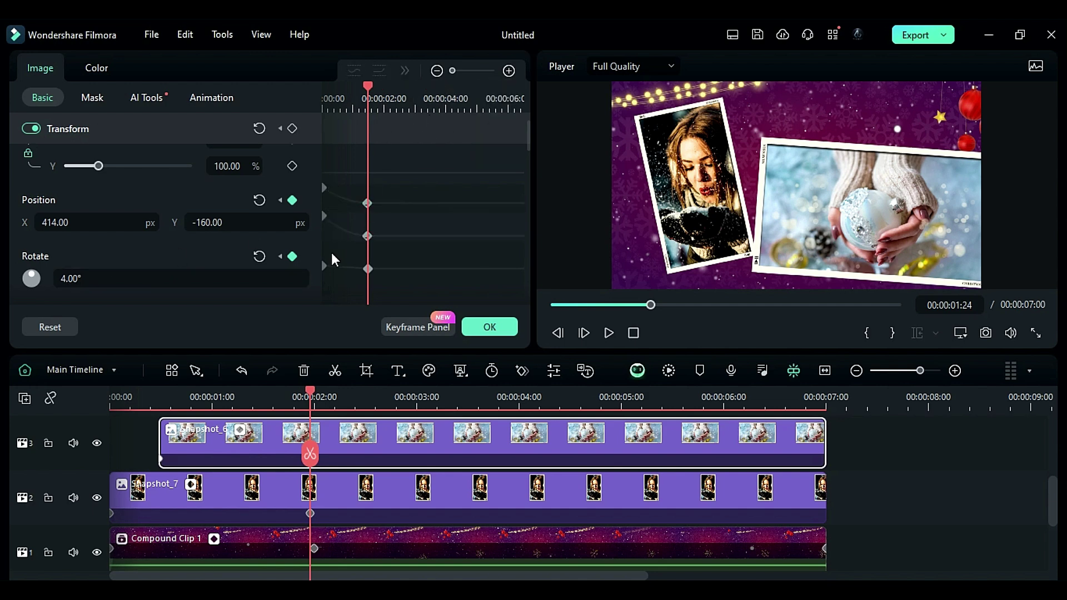
{"action": "left_click_drag", "start_coordinate": [331, 252], "coordinate": [383, 280]}
{"action": "left_click", "coordinate": [404, 70]}
{"action": "left_click", "coordinate": [441, 142]}
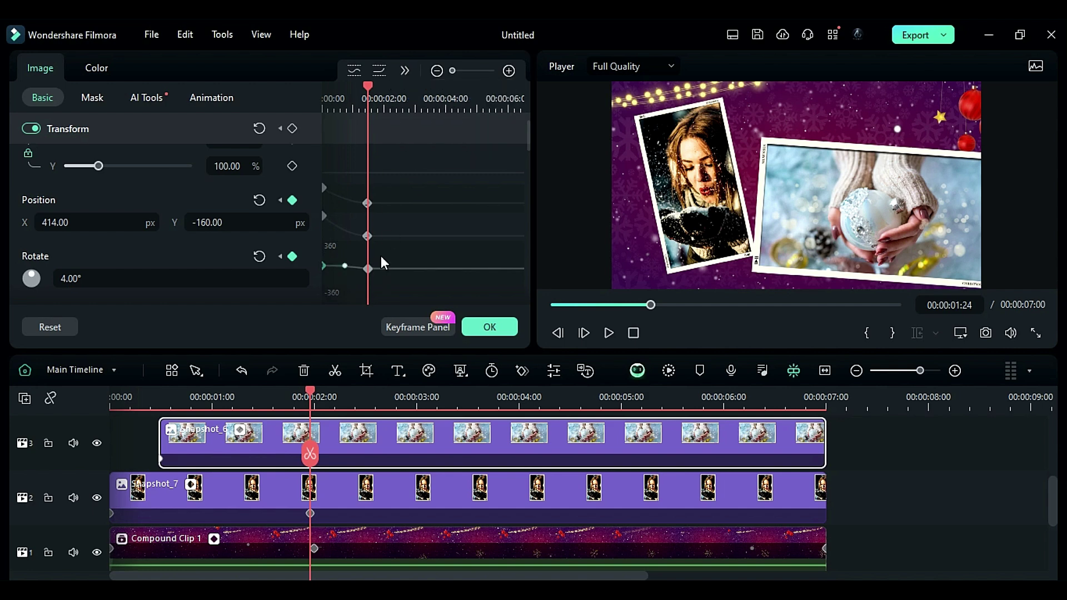
{"action": "left_click", "coordinate": [404, 71]}
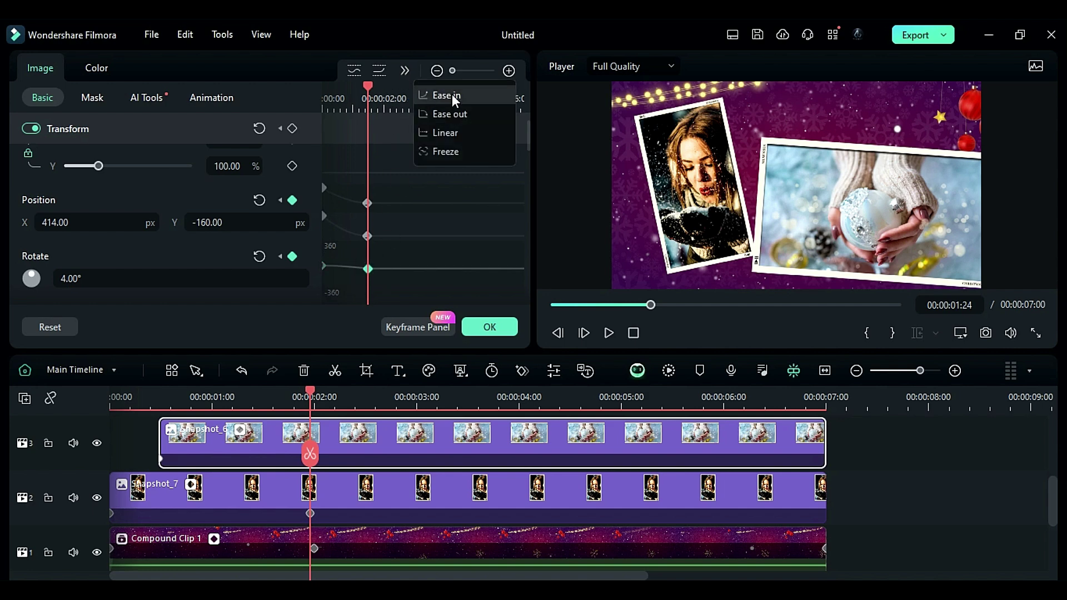
Group the framed photo clips into a compound clip named 'Image'
{"action": "left_click", "coordinate": [355, 525]}
{"action": "right_click", "coordinate": [356, 525]}
{"action": "left_click", "coordinate": [411, 107]}
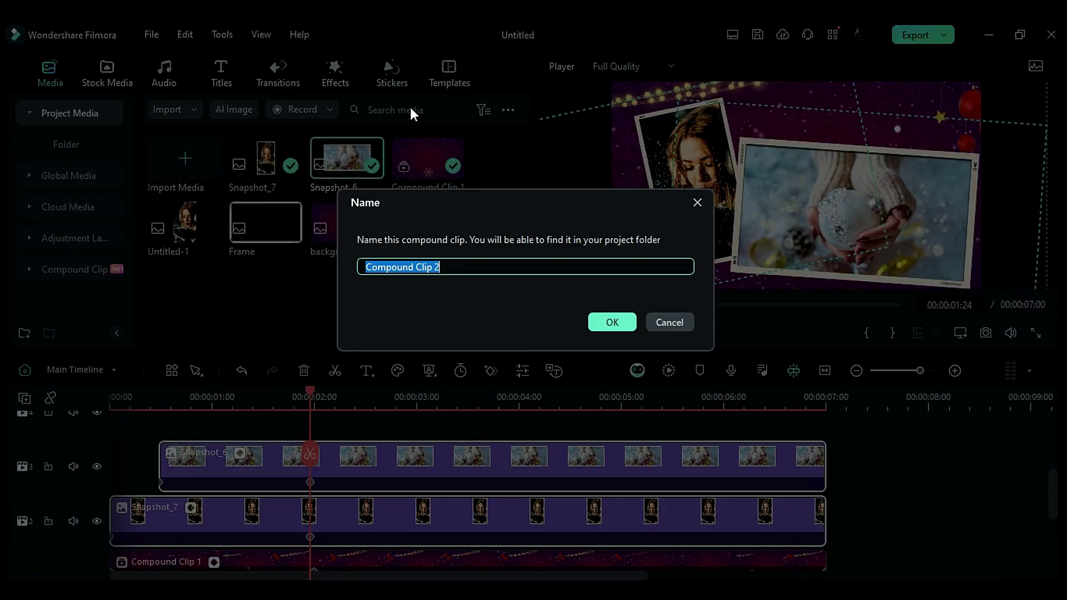
{"action": "type", "text": "Image"}
{"action": "left_click", "coordinate": [603, 321]}
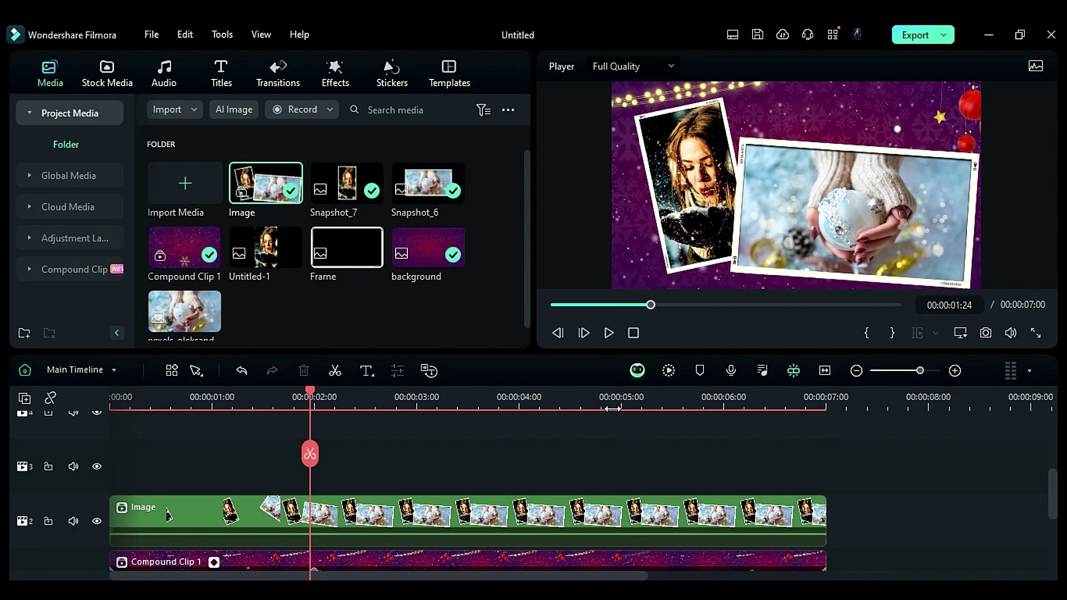
Keyframe the Image clip's scale to shrink from 100% to 97% by its end
{"action": "left_click", "coordinate": [601, 396]}
{"action": "left_click", "coordinate": [617, 516]}
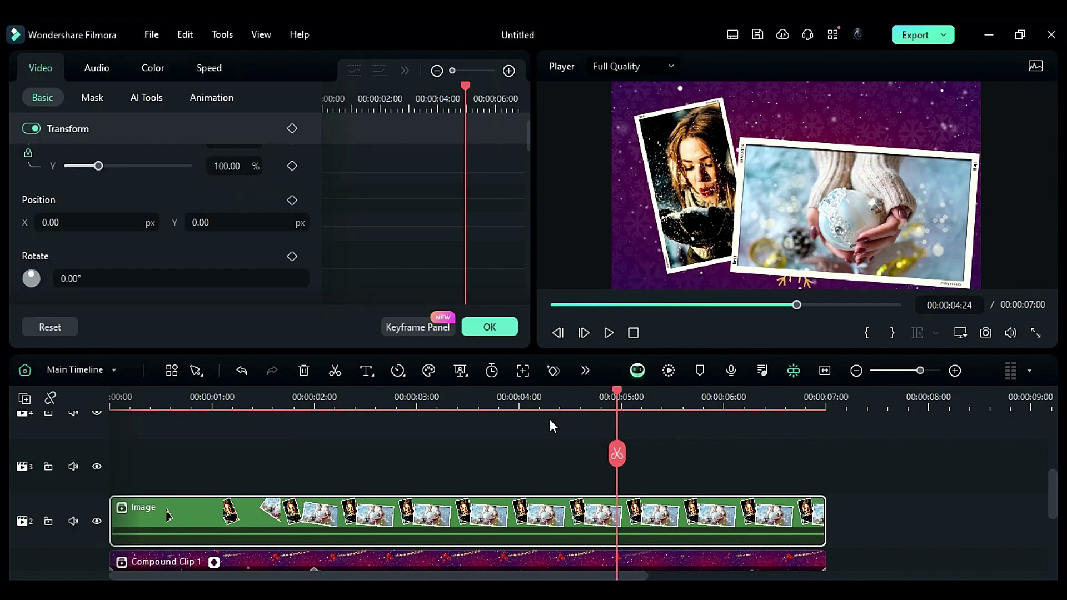
{"action": "left_click", "coordinate": [292, 165]}
{"action": "left_click", "coordinate": [826, 406]}
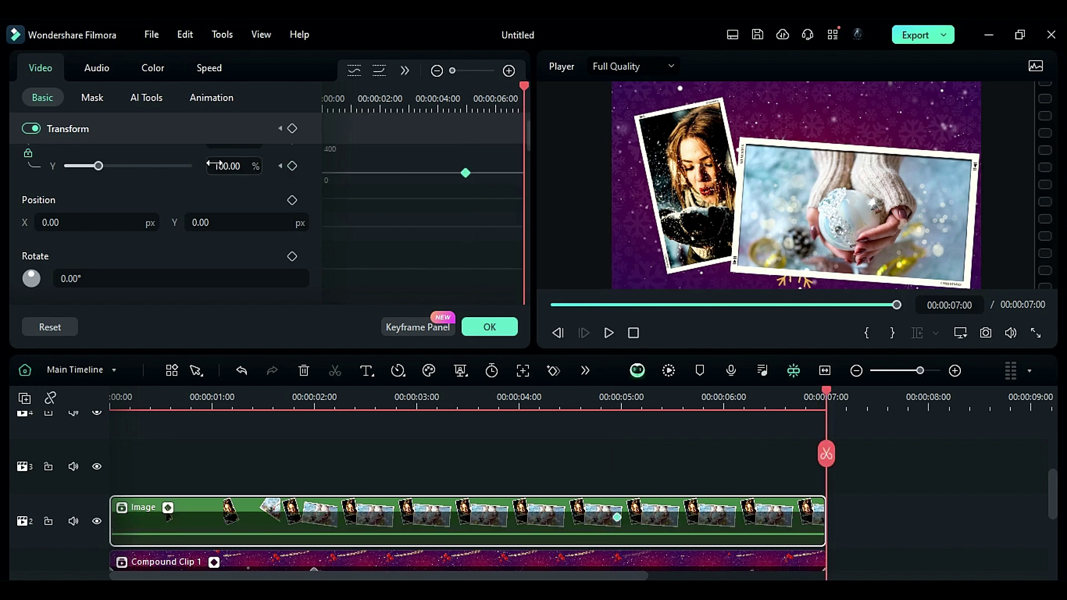
{"action": "key", "text": "ctrl+a"}
{"action": "type", "text": "97"}
{"action": "key", "text": "Return"}
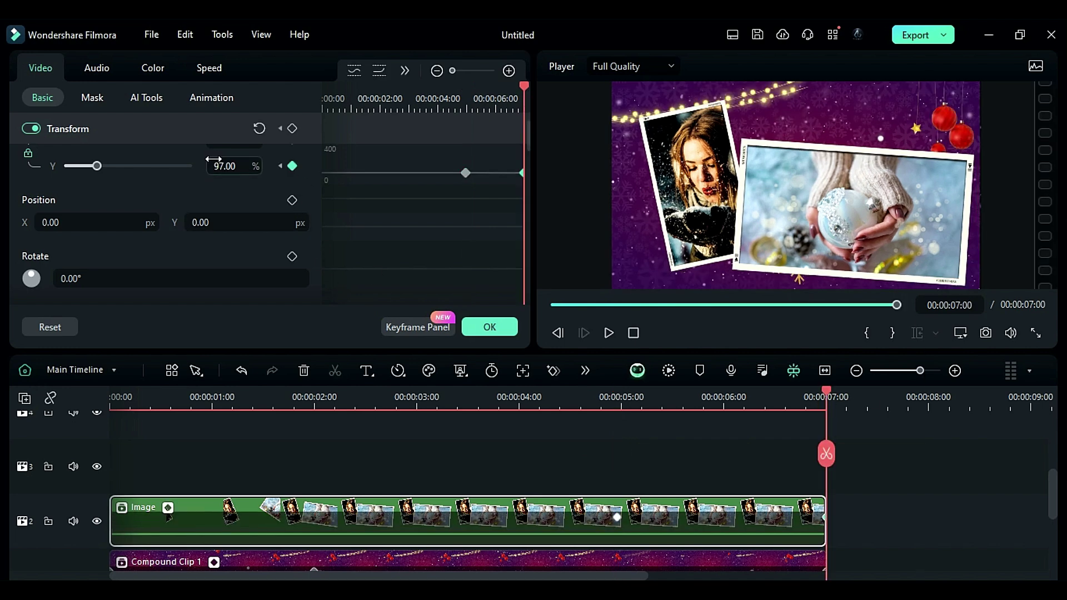
{"action": "left_click", "coordinate": [485, 328]}
Place a 'christmas' overlay from Effects on track 3, extended to the slideshow's end
{"action": "left_click", "coordinate": [335, 83]}
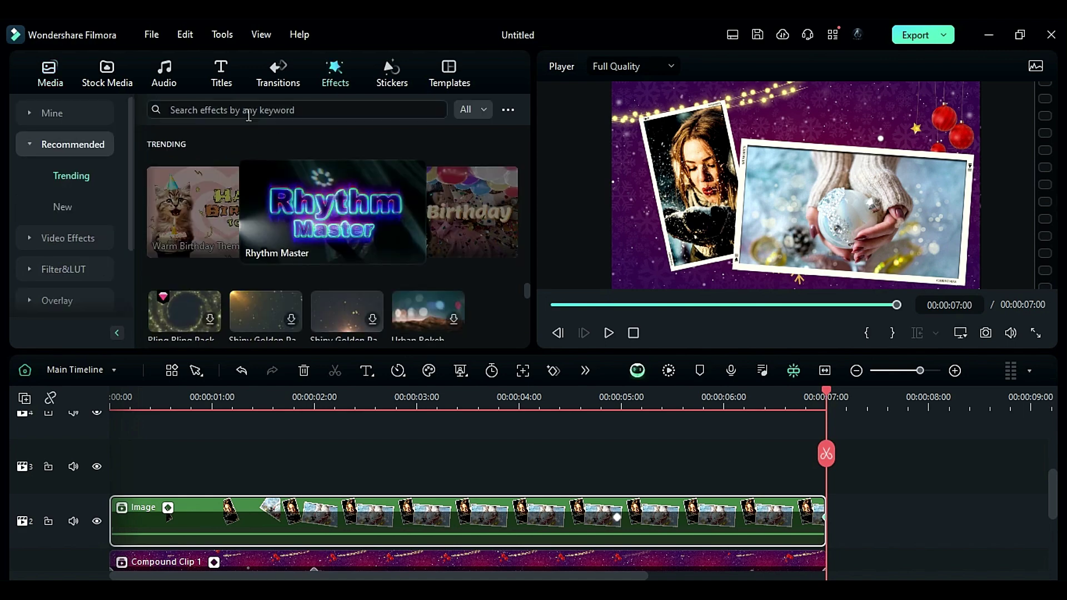
{"action": "left_click", "coordinate": [247, 110]}
{"action": "type", "text": "christmas"}
{"action": "key", "text": "Return"}
{"action": "left_click_drag", "start_coordinate": [523, 265], "coordinate": [525, 138]}
{"action": "left_click_drag", "start_coordinate": [184, 186], "coordinate": [111, 471]}
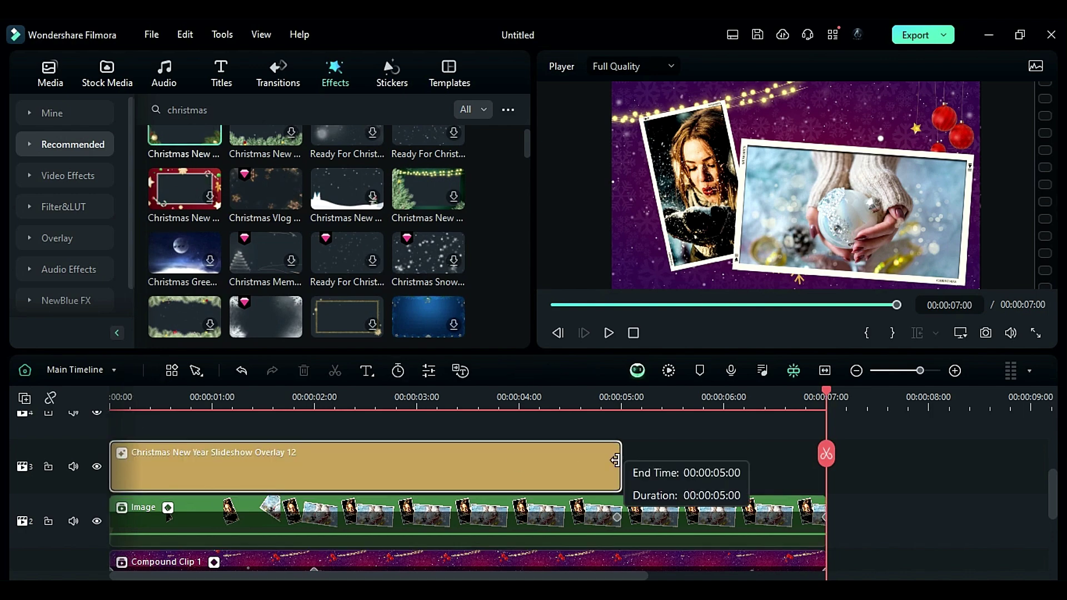
{"action": "left_click_drag", "start_coordinate": [621, 467], "coordinate": [825, 467]}
Turn the Christmas overlay into a compound clip named 'overlay'
{"action": "left_click", "coordinate": [215, 402]}
{"action": "right_click", "coordinate": [319, 476]}
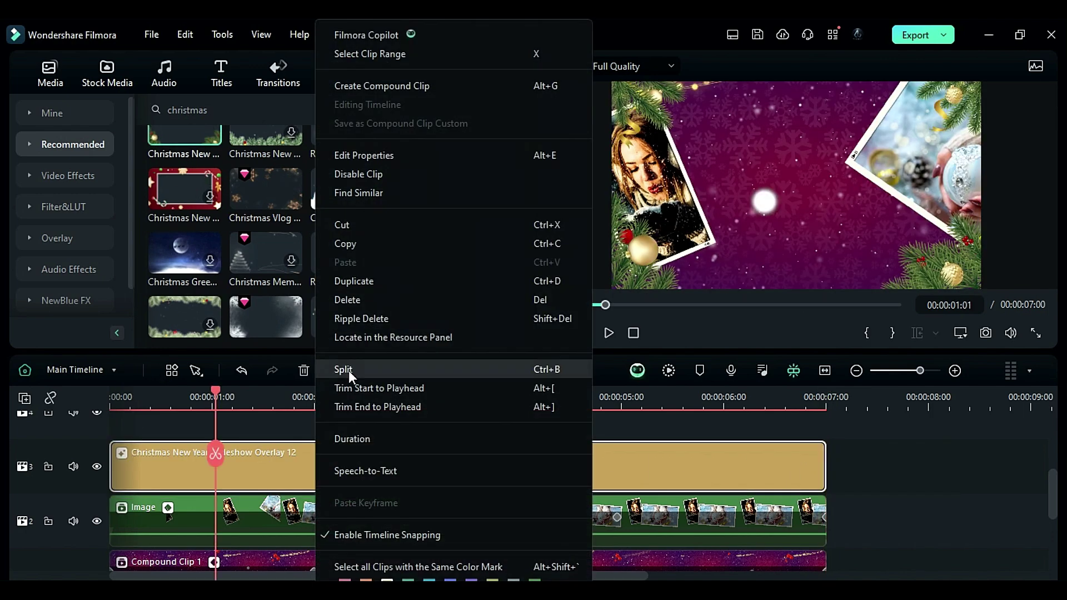
{"action": "left_click", "coordinate": [382, 82]}
{"action": "type", "text": "overlay"}
{"action": "left_click", "coordinate": [616, 323]}
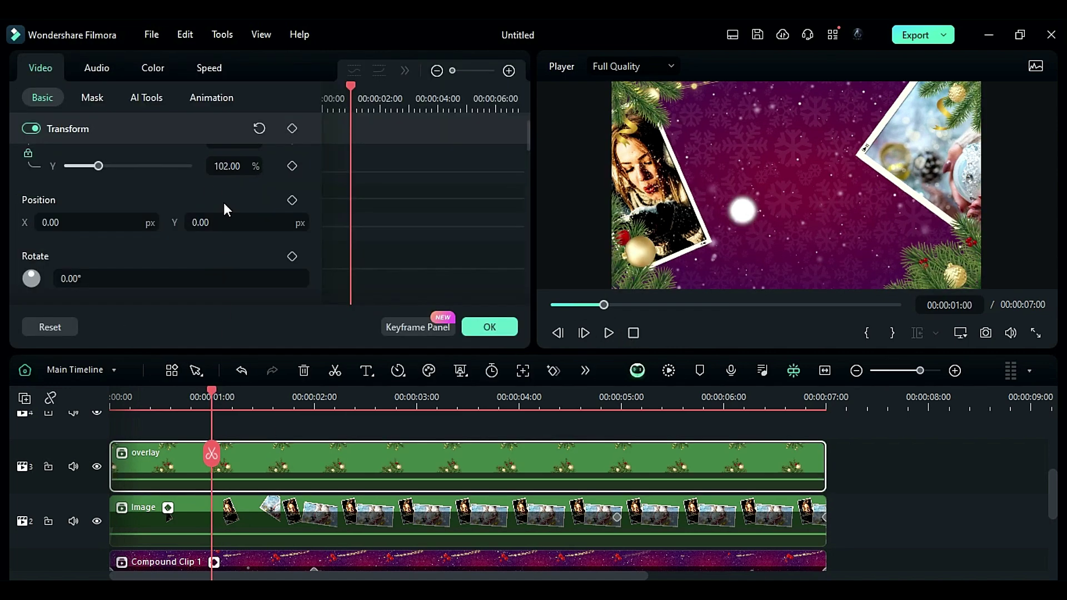
Keyframe the overlay's scale from 171% at one second down to 110%
{"action": "type", "text": "171"}
{"action": "key", "text": "Return"}
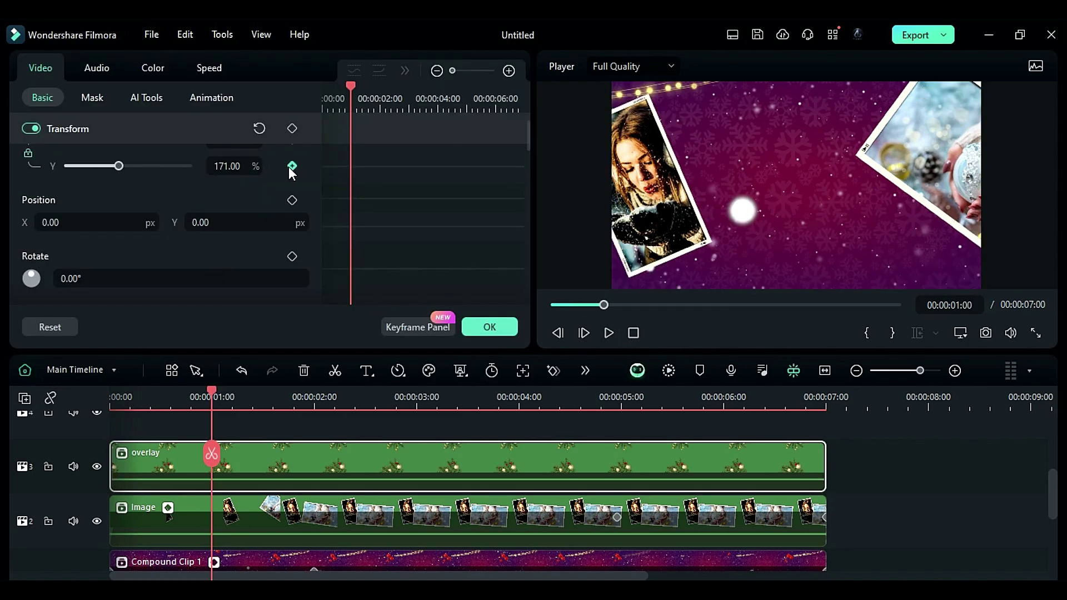
{"action": "left_click", "coordinate": [292, 166]}
{"action": "left_click", "coordinate": [261, 403]}
{"action": "left_click_drag", "start_coordinate": [261, 395], "coordinate": [375, 455]}
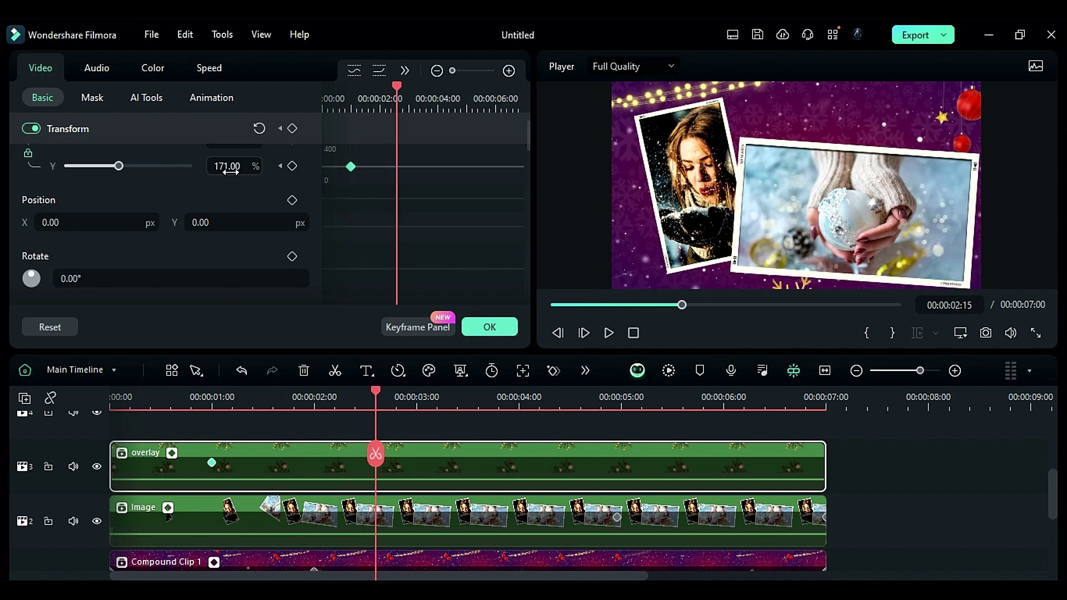
{"action": "type", "text": "110"}
{"action": "key", "text": "Return"}
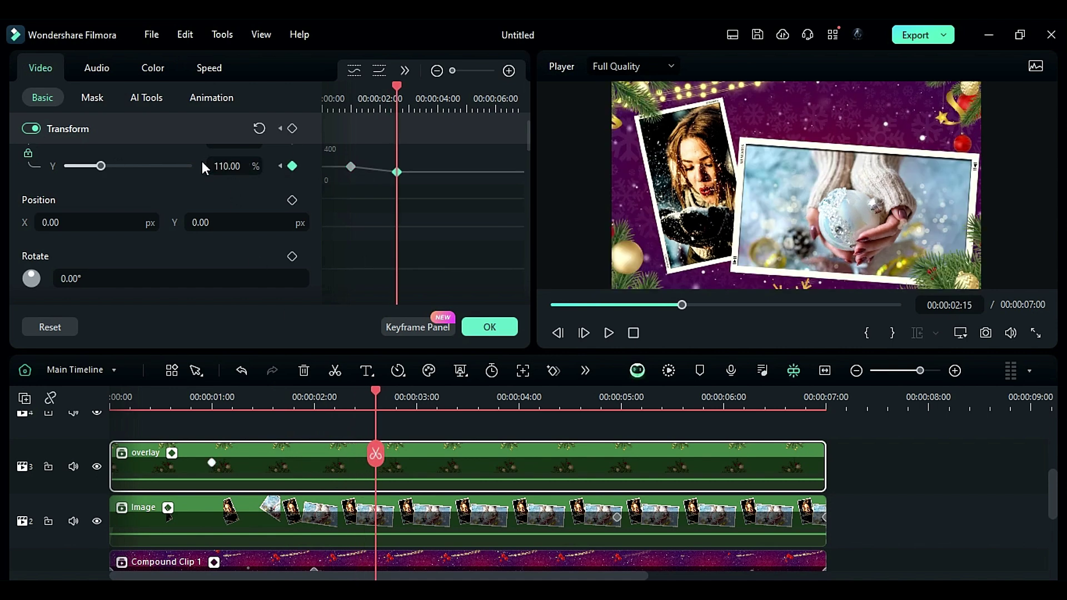
{"action": "left_click", "coordinate": [824, 395]}
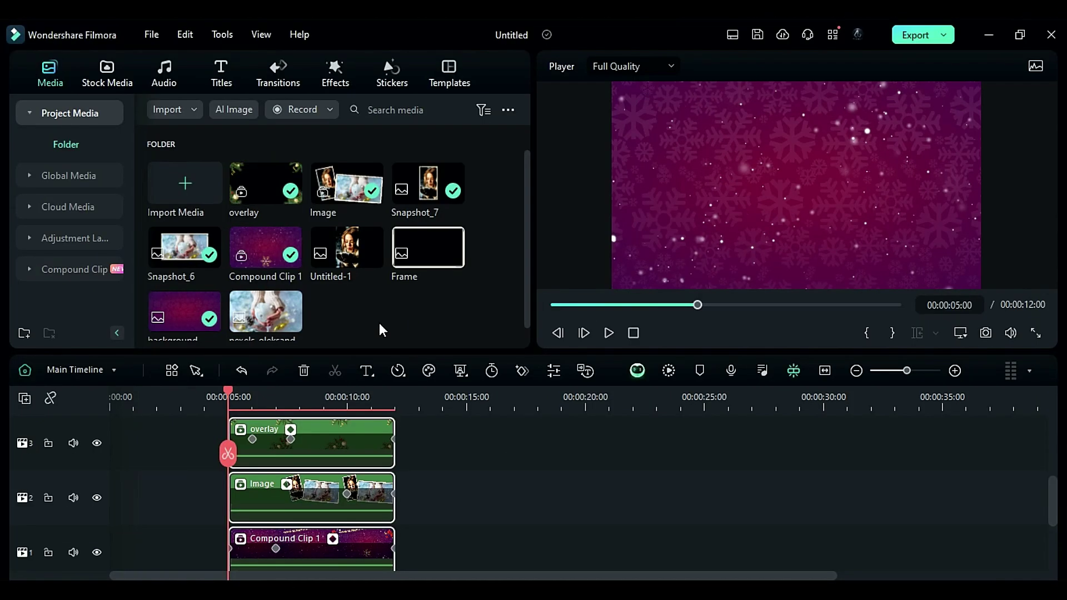
Place a 'christmas greetings' sticker at the start of the timeline
{"action": "left_click", "coordinate": [384, 82]}
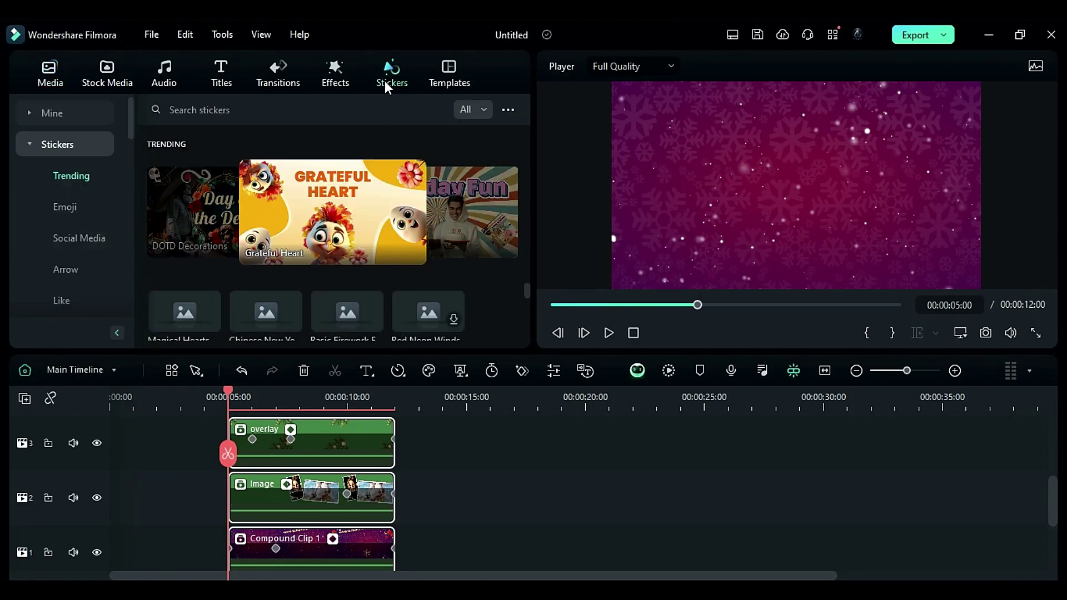
{"action": "left_click", "coordinate": [336, 108]}
{"action": "type", "text": "christmas greetings"}
{"action": "key", "text": "Return"}
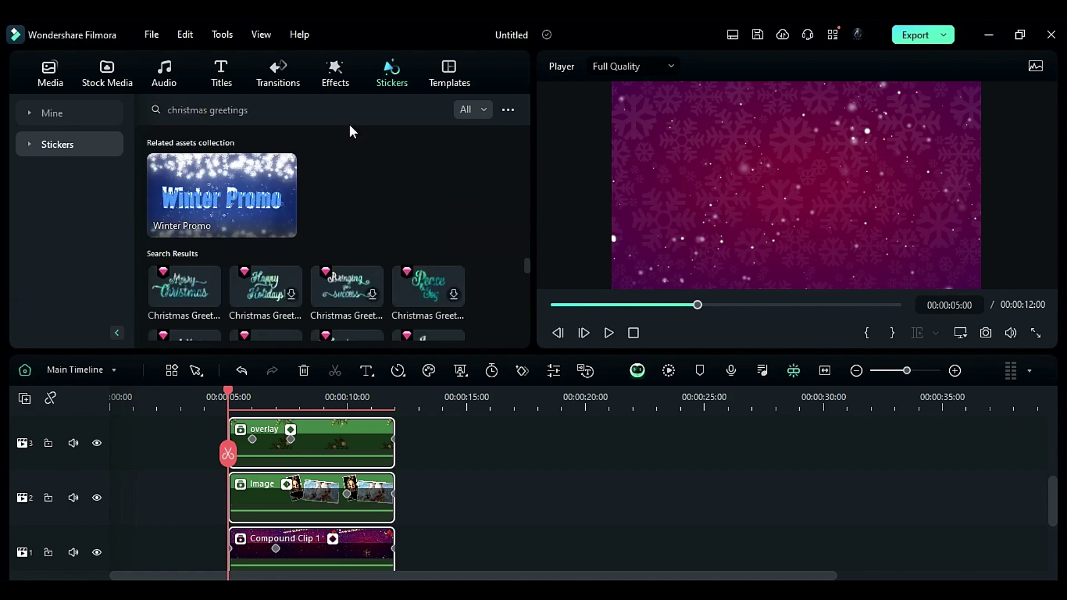
{"action": "scroll", "coordinate": [422, 222], "scroll_direction": "down", "scroll_amount": 5}
{"action": "left_click_drag", "start_coordinate": [427, 230], "coordinate": [178, 515]}
{"action": "double_click", "coordinate": [178, 514]}
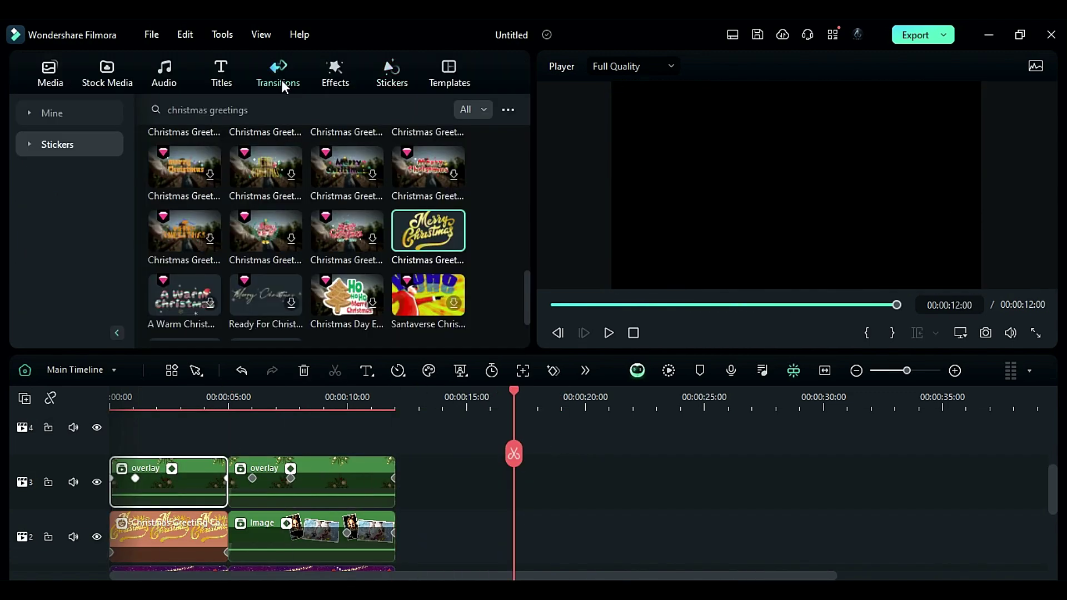
Add a light-leak transition between the greeting and the photos
{"action": "left_click", "coordinate": [281, 80]}
{"action": "left_click_drag", "start_coordinate": [333, 255], "coordinate": [228, 509]}
{"action": "double_click", "coordinate": [228, 508]}
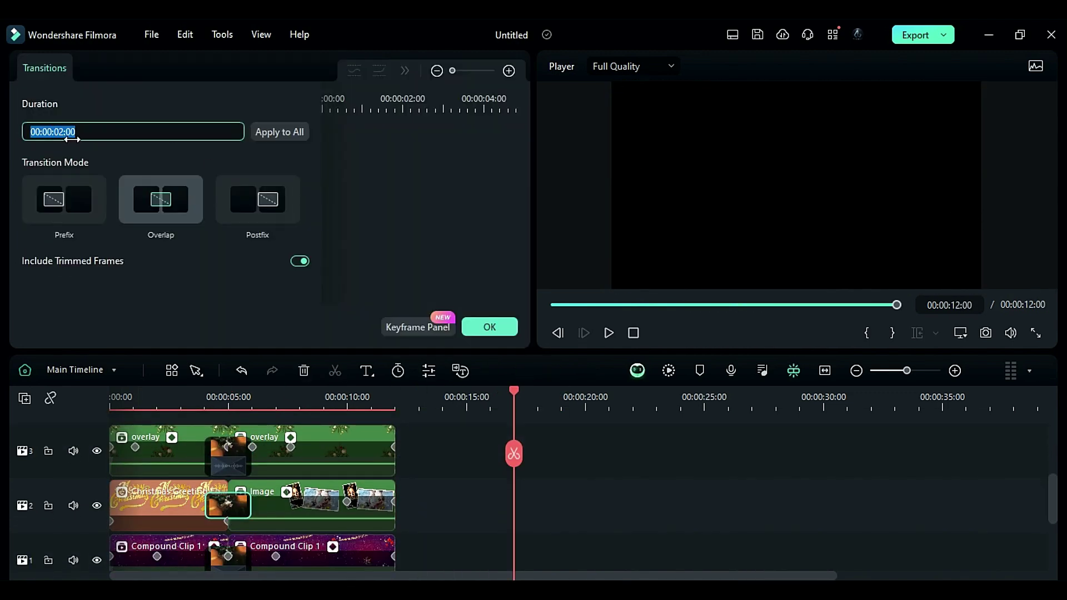
Add the Light Leak 1 effect above all the clips
{"action": "left_click", "coordinate": [489, 326]}
{"action": "left_click", "coordinate": [335, 73]}
{"action": "type", "text": "lig"}
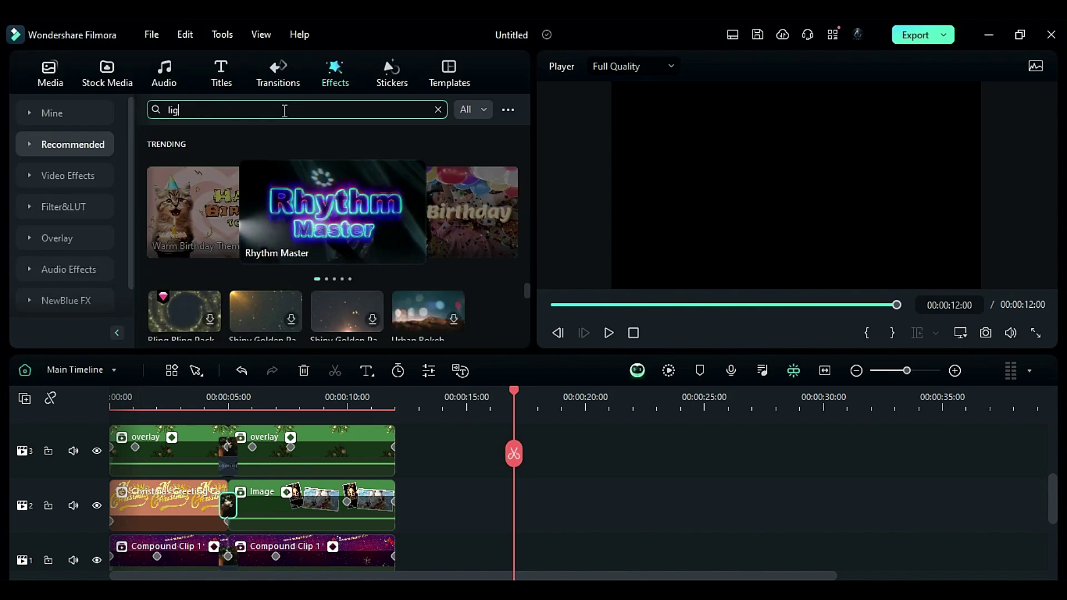
{"action": "type", "text": "ht leak"}
{"action": "key", "text": "Return"}
{"action": "left_click_drag", "start_coordinate": [228, 317], "coordinate": [338, 442]}
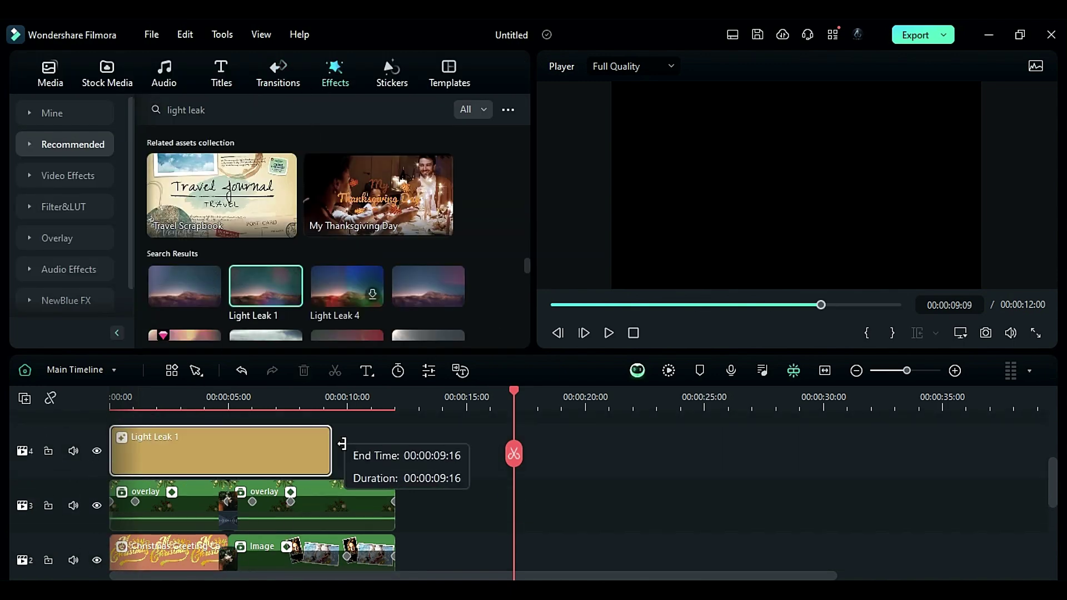
Add Sharpen and Auto Enhance effects stretched across the slideshow
{"action": "left_click", "coordinate": [51, 113]}
{"action": "left_click_drag", "start_coordinate": [184, 239], "coordinate": [166, 453]}
{"action": "left_click_drag", "start_coordinate": [233, 452], "coordinate": [393, 453]}
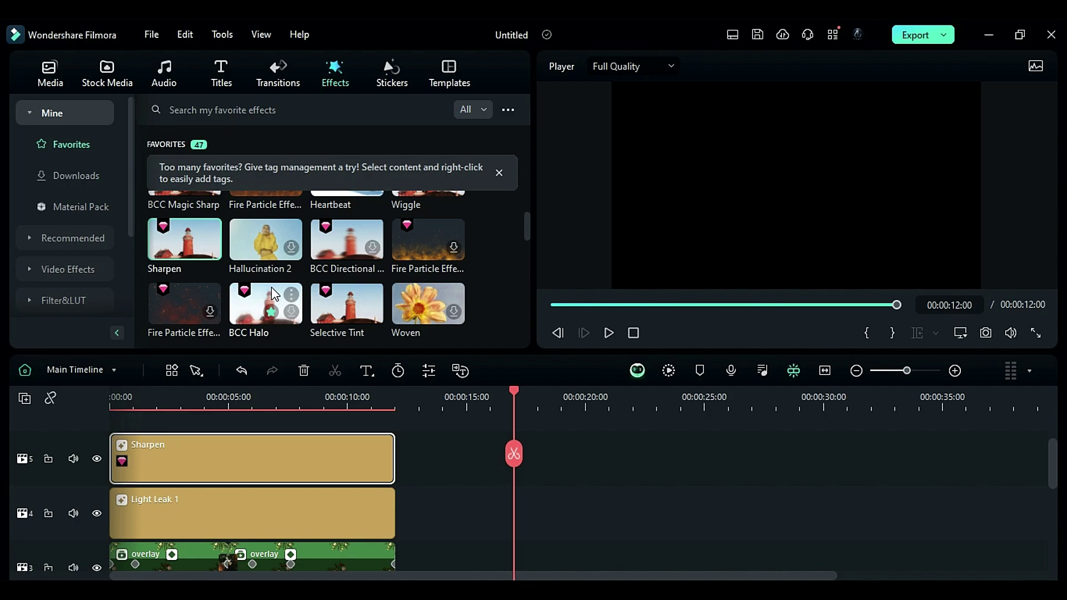
{"action": "mouse_move", "coordinate": [262, 210]}
{"action": "left_mouse_down"}
{"action": "mouse_move", "coordinate": [166, 472]}
{"action": "mouse_move", "coordinate": [393, 477]}
{"action": "left_mouse_up"}
{"action": "double_click", "coordinate": [223, 483]}
{"action": "left_click", "coordinate": [494, 332]}
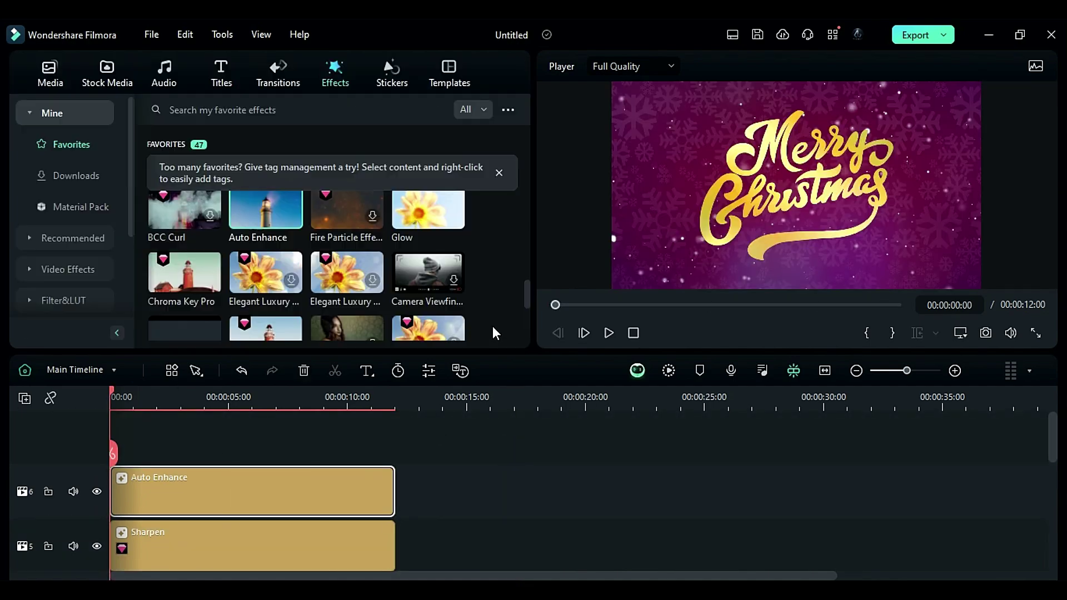
Render a smooth-playback preview of the twelve-second slideshow and play it from the start
{"action": "left_click", "coordinate": [661, 371]}
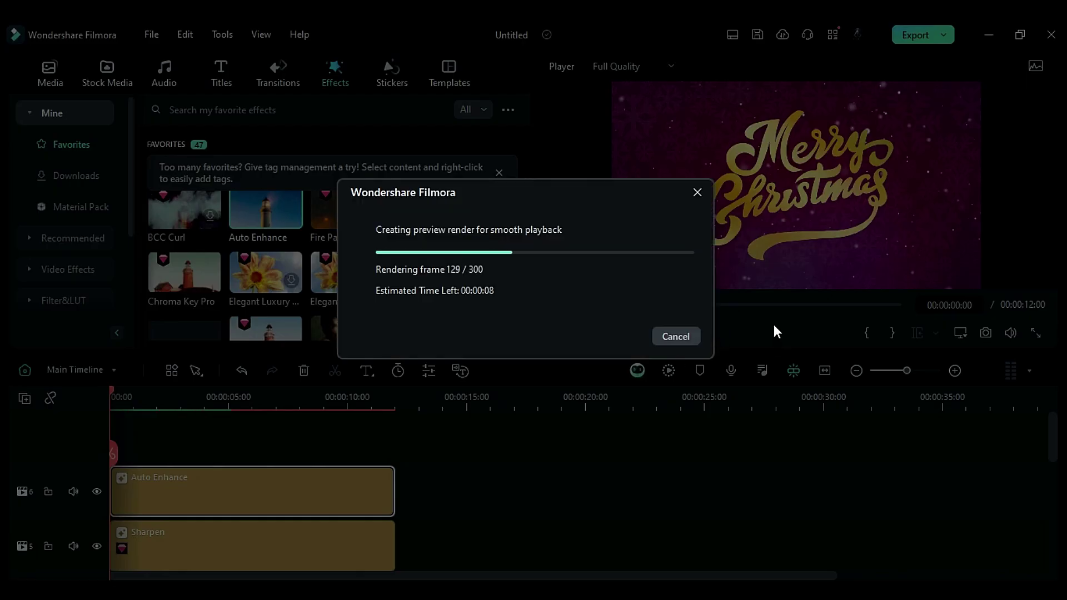
{"action": "left_click", "coordinate": [609, 334]}
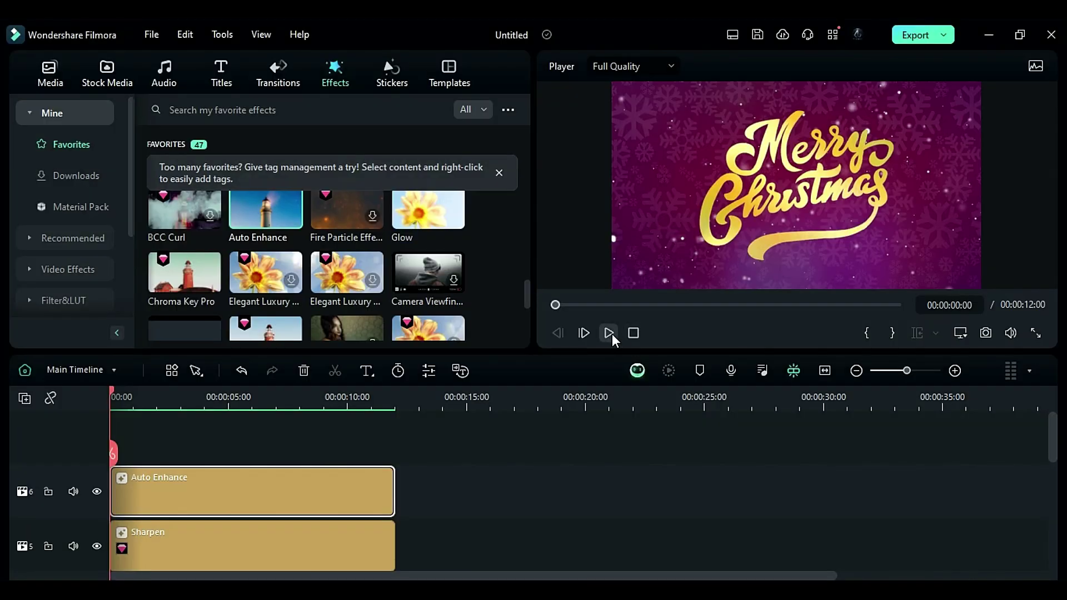